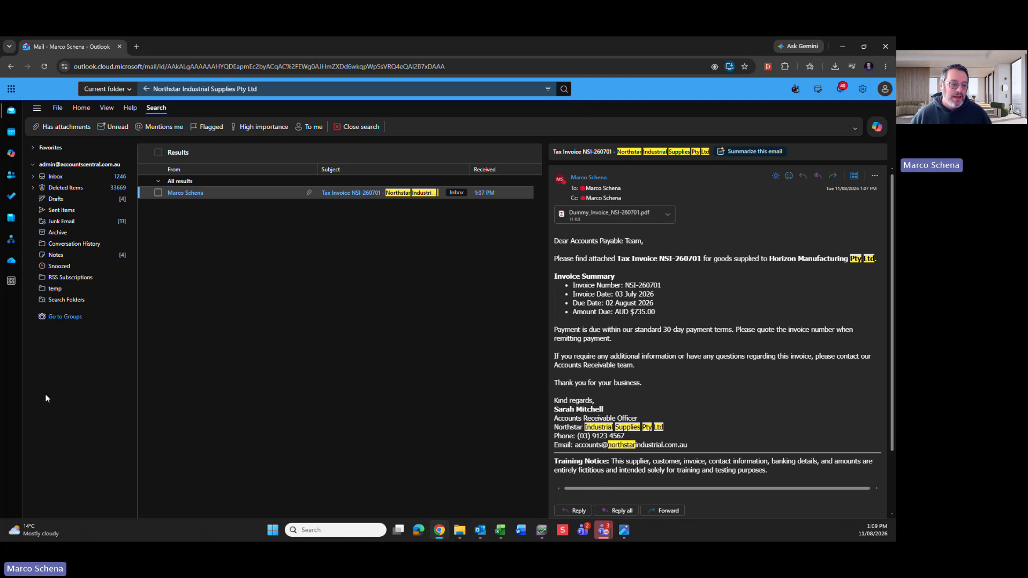
pyautogui.click(481, 530)
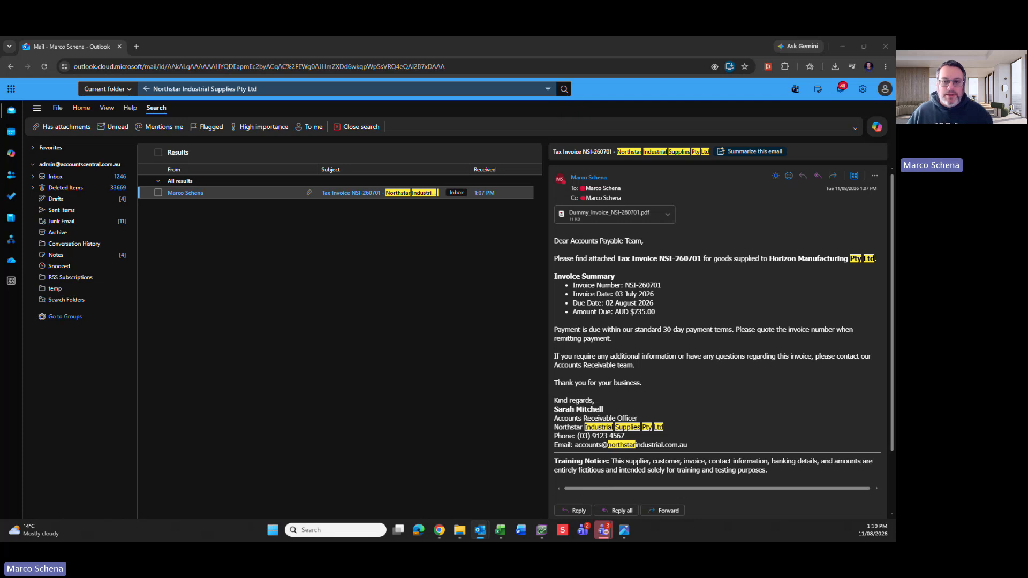
pyautogui.click(255, 196)
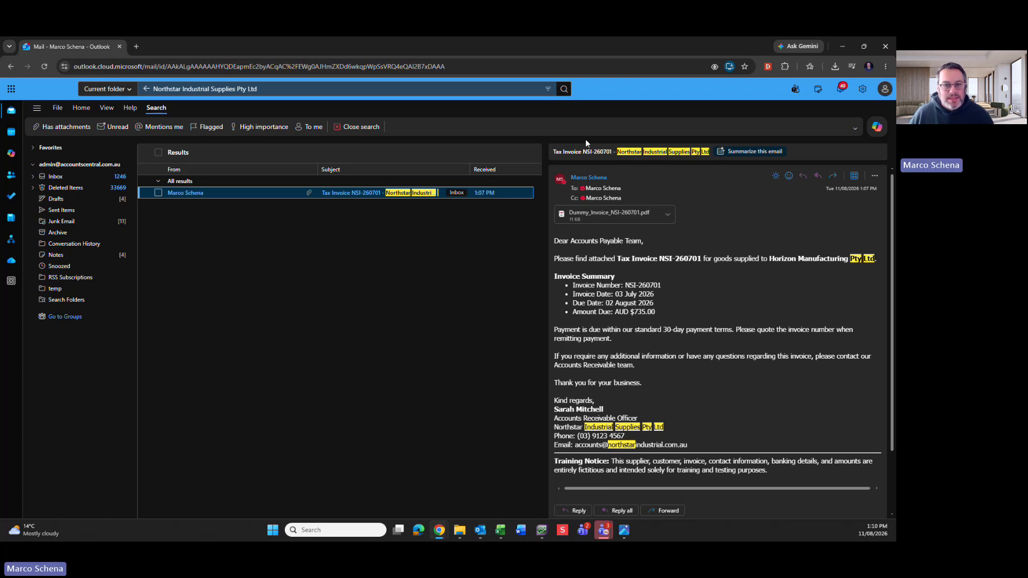
pyautogui.click(721, 295)
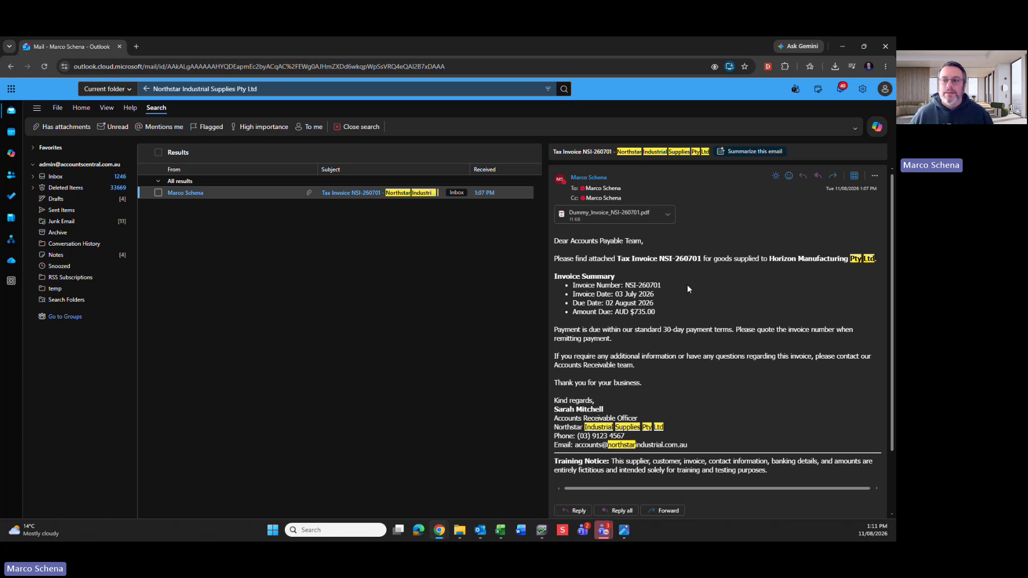
pyautogui.click(361, 194)
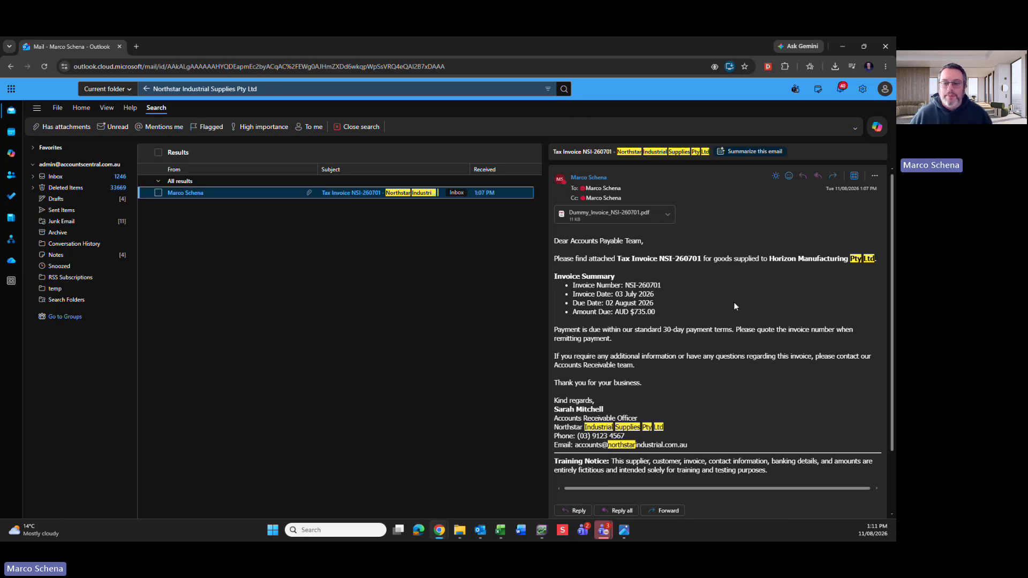
# Step: Open the Mail > Rules settings in Outlook on the web and start a new rule
pyautogui.click(863, 90)
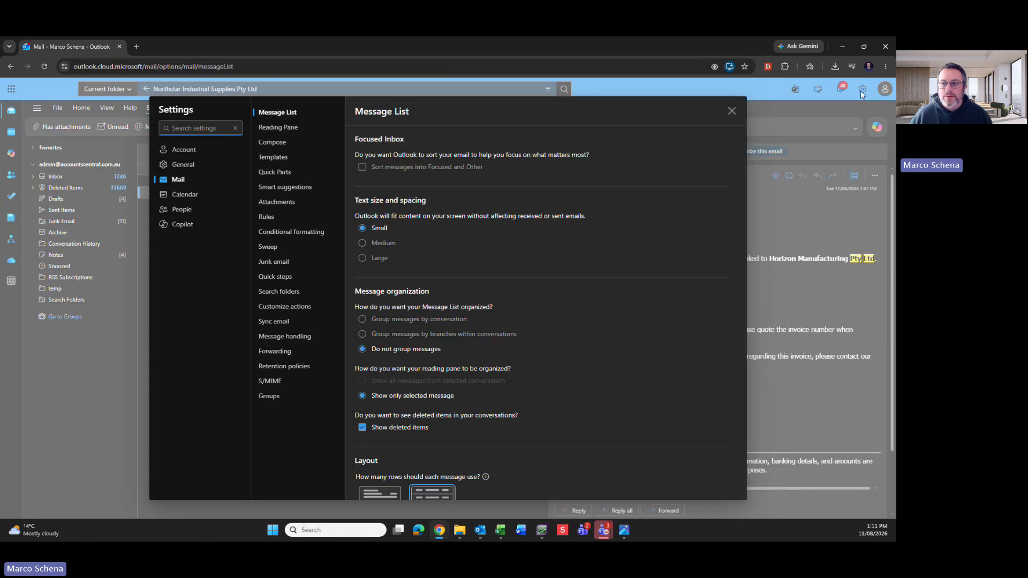
pyautogui.click(270, 217)
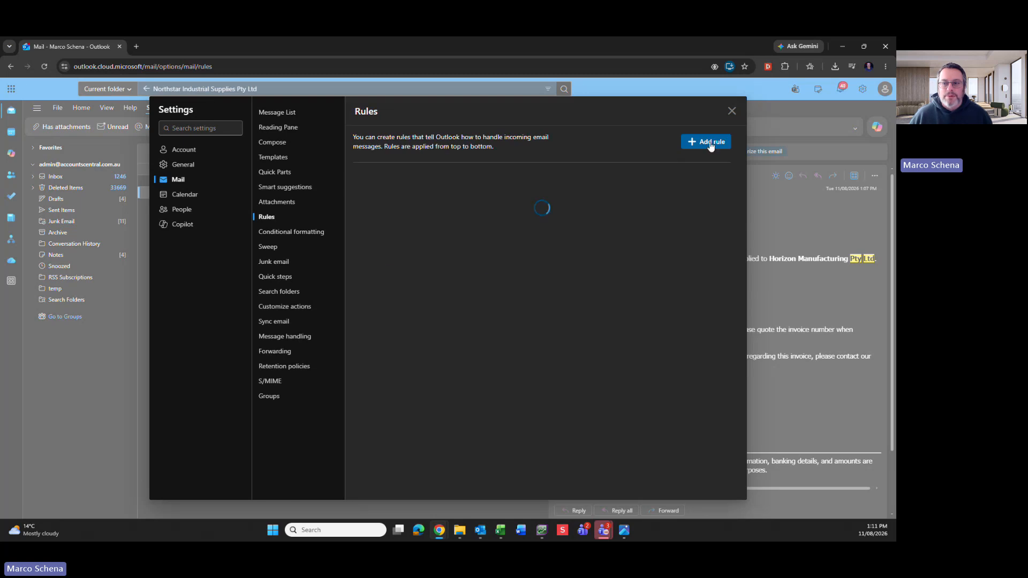
pyautogui.click(712, 142)
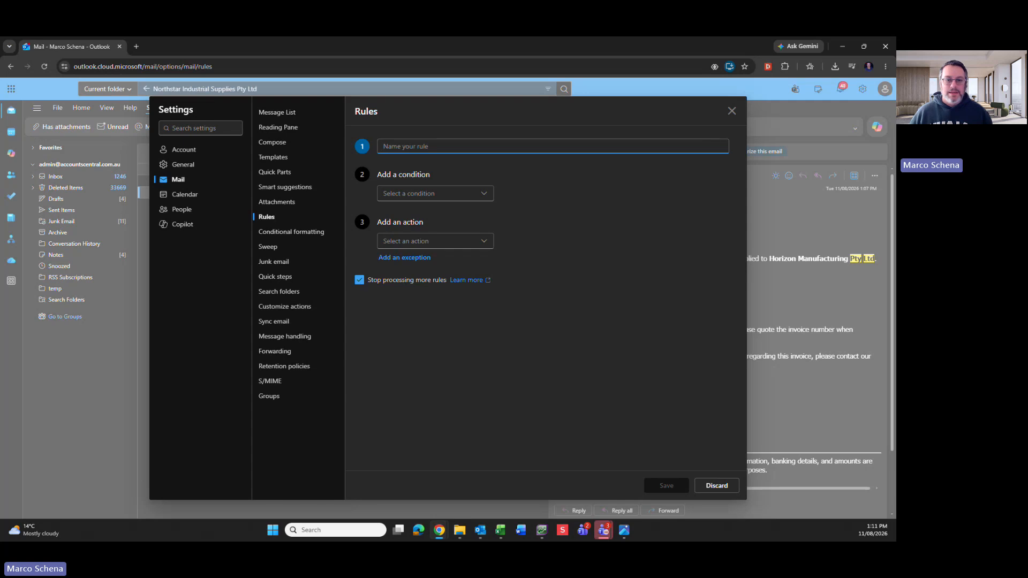
pyautogui.click(475, 114)
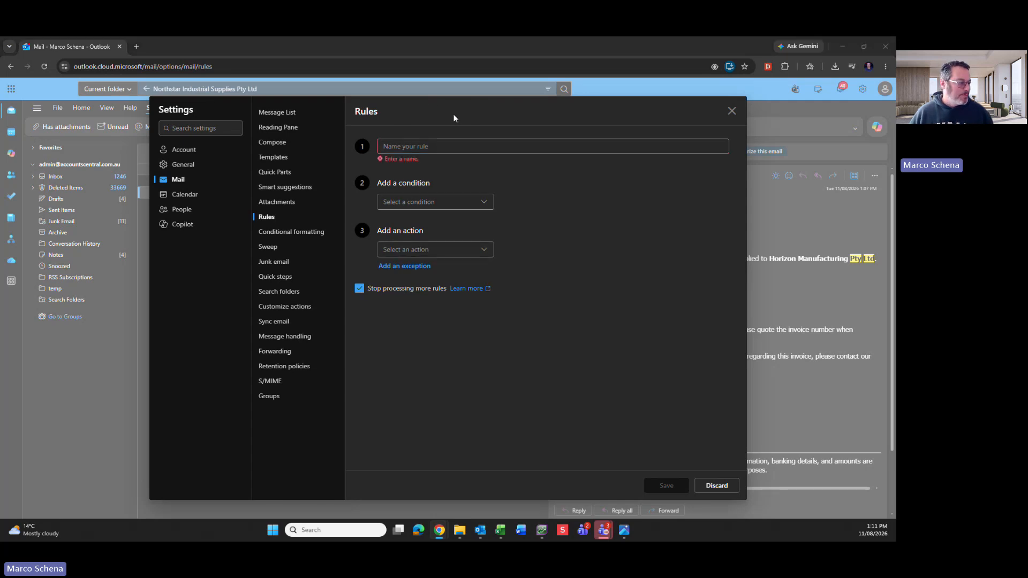
# Step: Name the rule 'Northstar Industrial Supplies Invoice to Hubdoc' using the supplier name copied from the invoice subject
pyautogui.hotkey('alt', 'Tab')
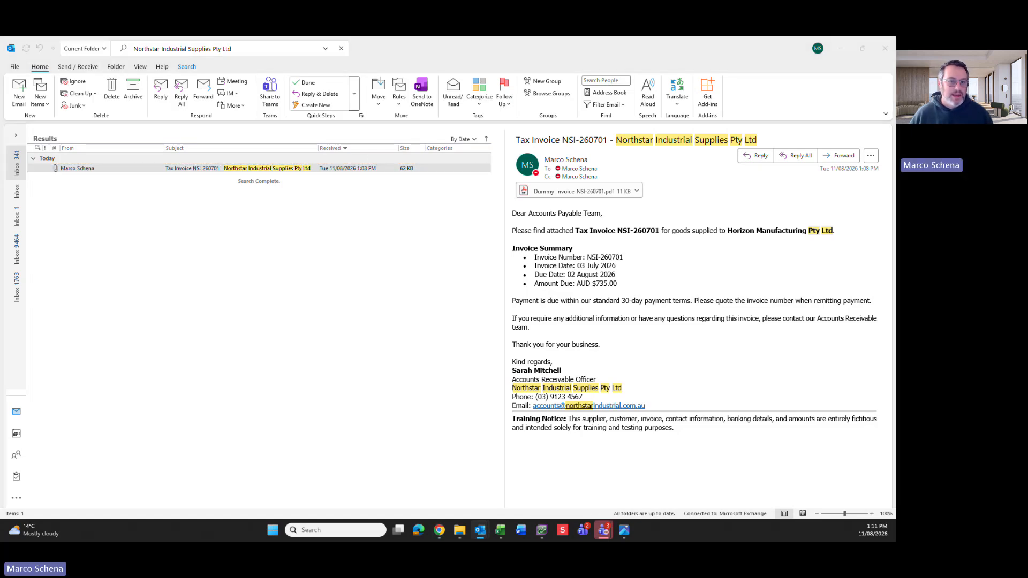
pyautogui.click(842, 50)
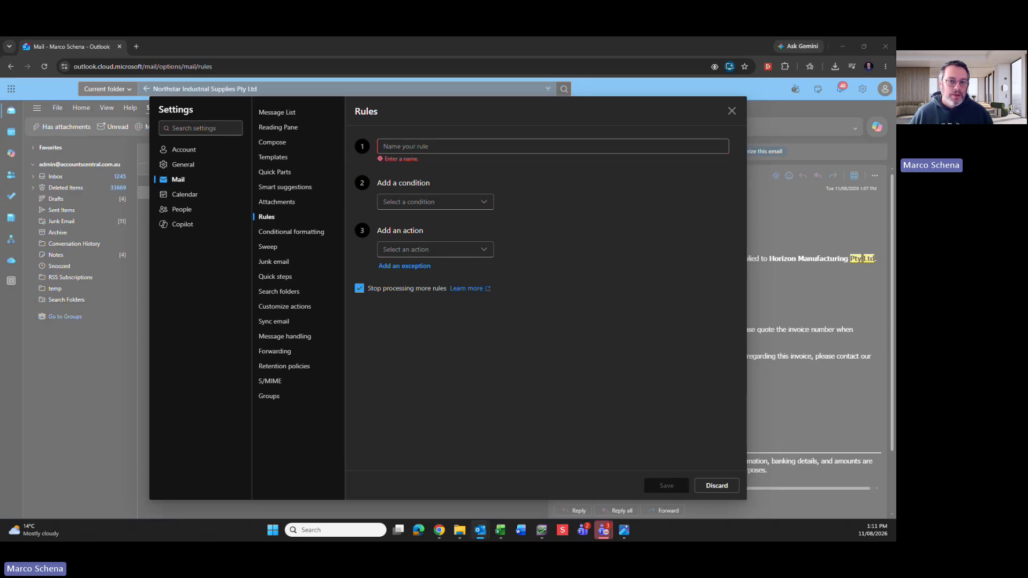
pyautogui.moveTo(0, 118); pyautogui.dragTo(323, 205)
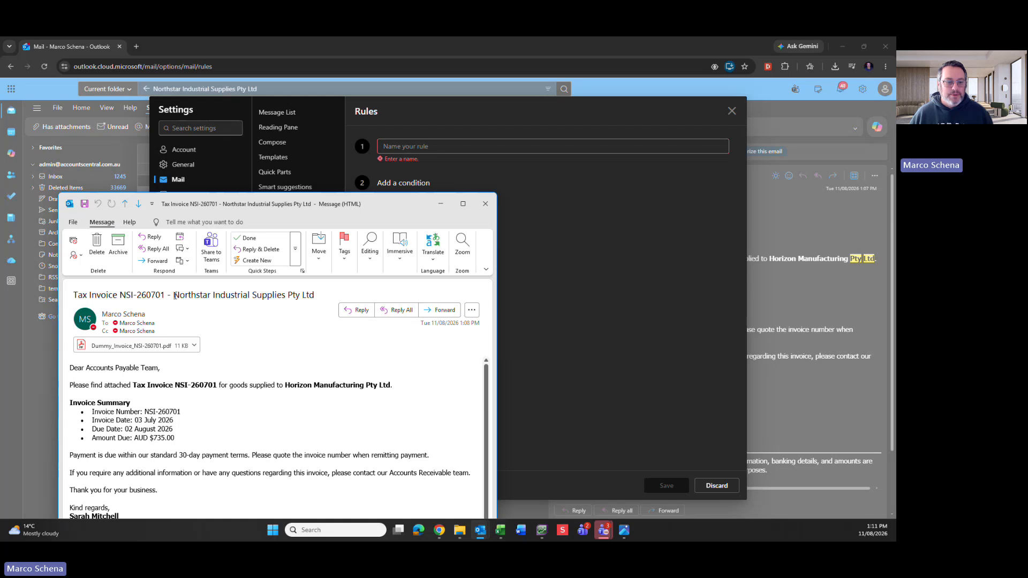
pyautogui.moveTo(174, 296); pyautogui.dragTo(286, 297)
pyautogui.hotkey('ctrl', 'c')
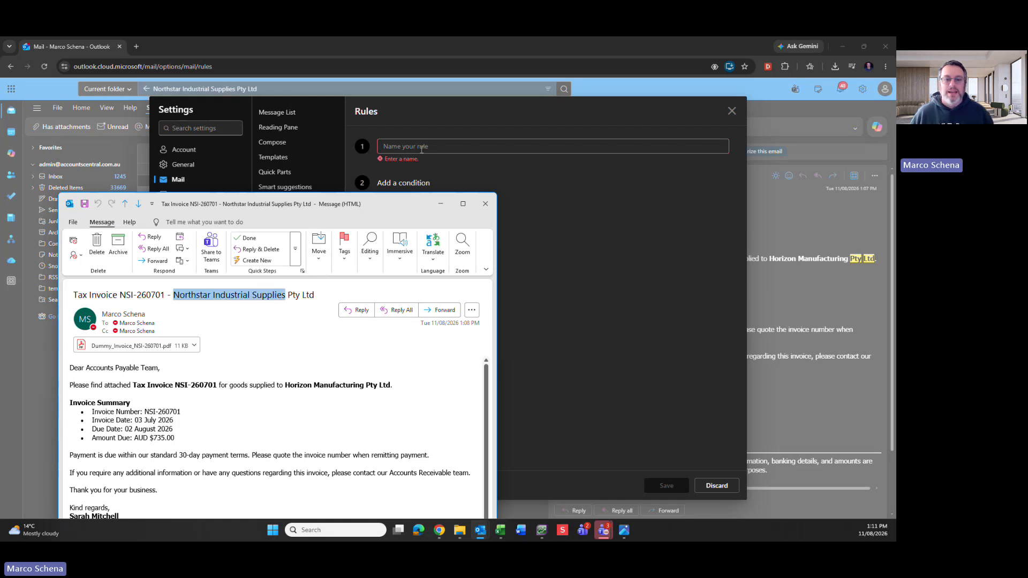
pyautogui.click(421, 149)
pyautogui.hotkey('ctrl', 'v')
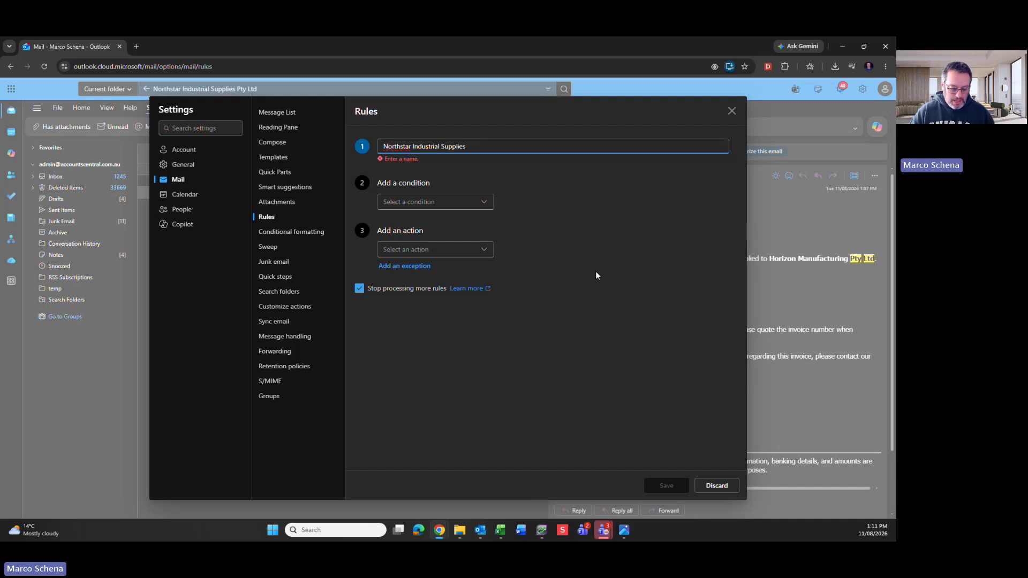
pyautogui.write('Invoice to ')
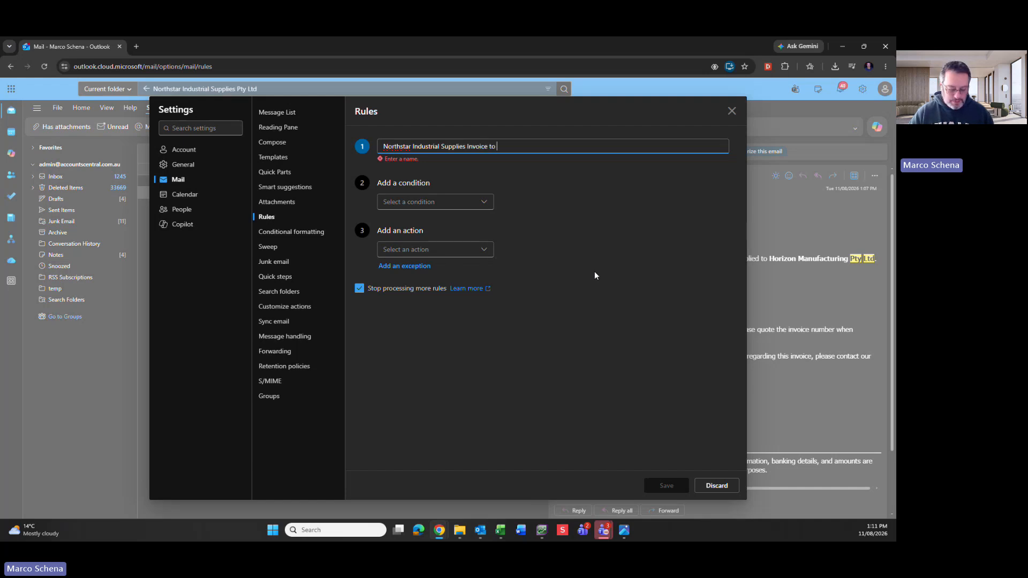
pyautogui.write('Hubdoc')
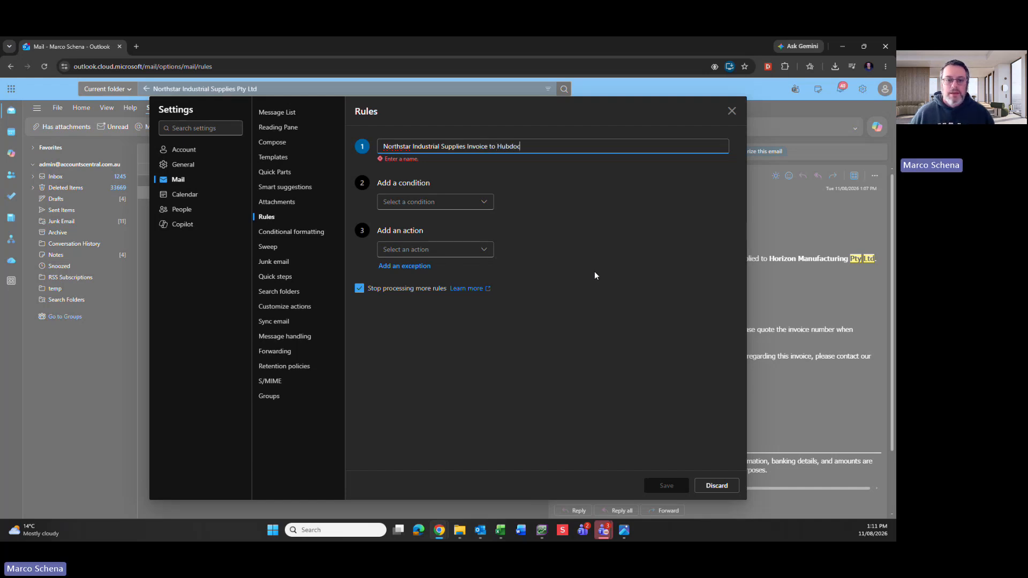
pyautogui.press('Tab')
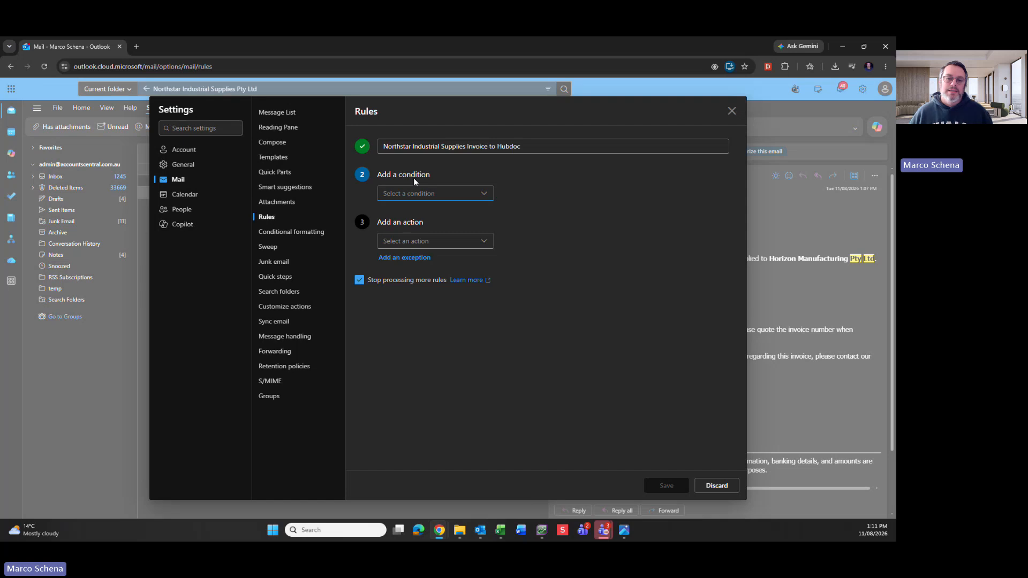
# Step: Copy the supplier name 'Northstar Industrial Supplies' from the invoice email's subject
pyautogui.hotkey('alt', 'Tab')
pyautogui.moveTo(362, 205); pyautogui.dragTo(322, 147)
pyautogui.moveTo(134, 238); pyautogui.dragTo(245, 238)
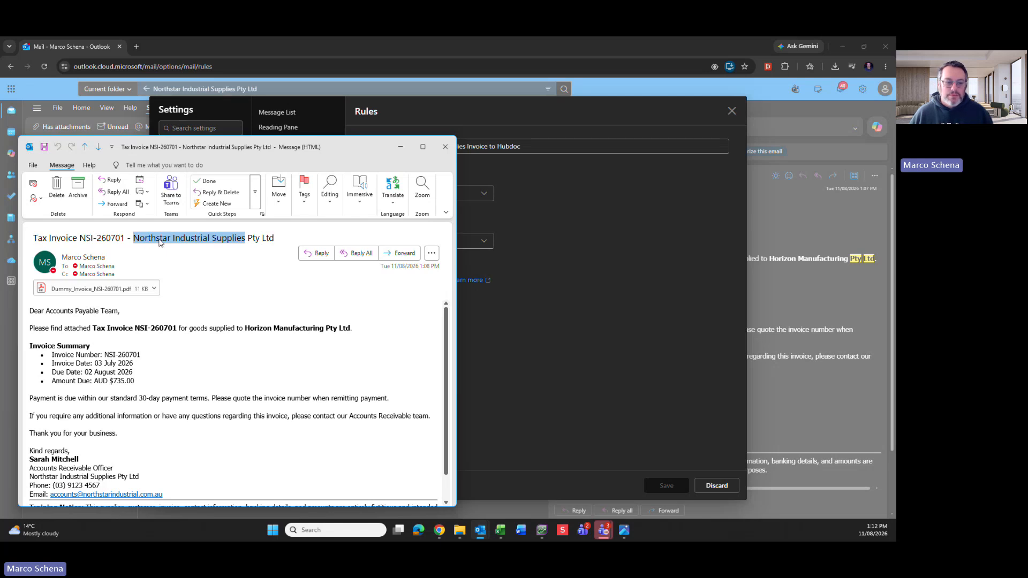
pyautogui.rightClick(201, 241)
pyautogui.click(223, 255)
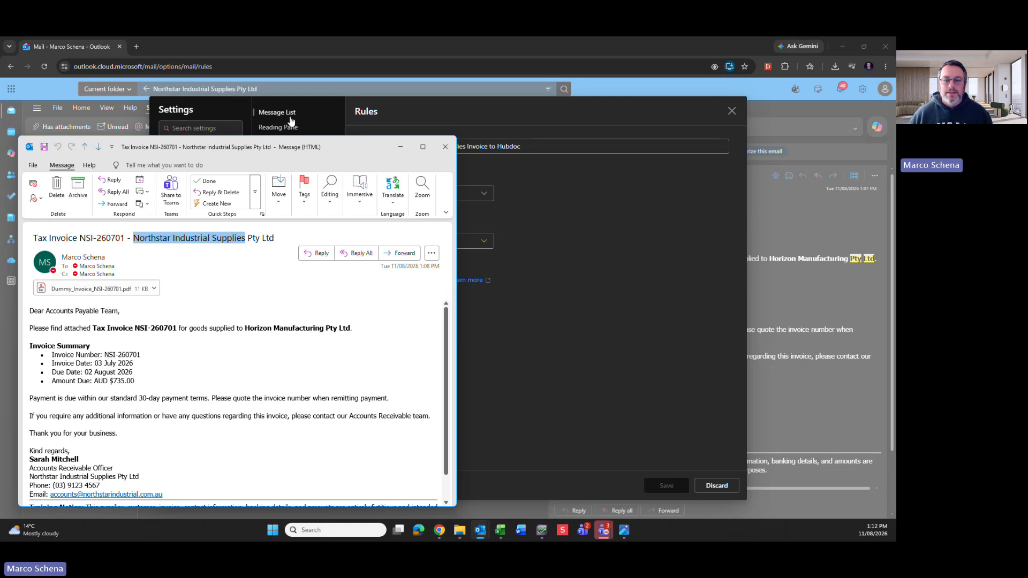
# Step: Add a 'Subject includes' condition with the keyword Northstar Industrial Supplies
pyautogui.click(541, 176)
pyautogui.click(439, 196)
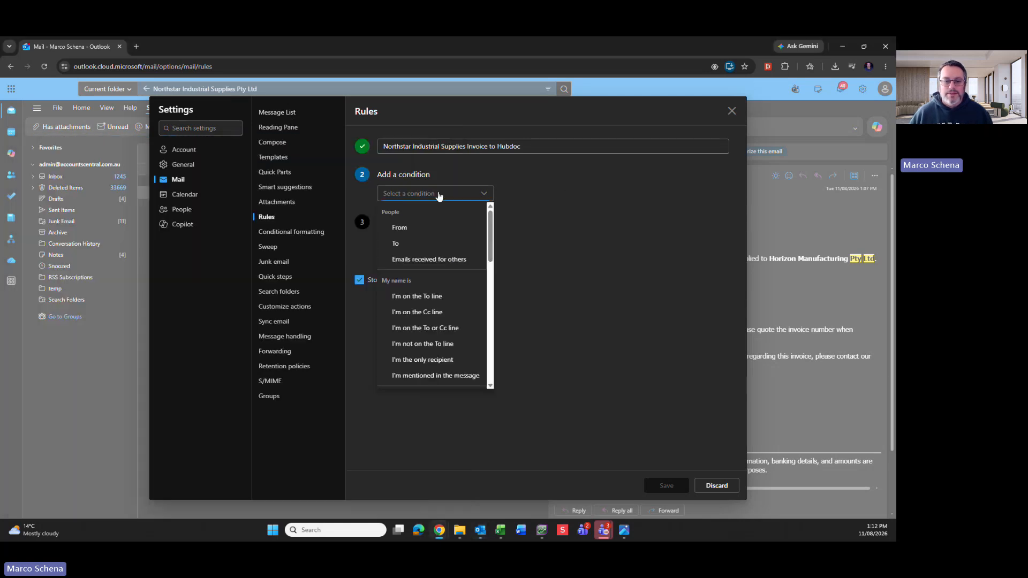
pyautogui.scroll(-2, 433, 279)
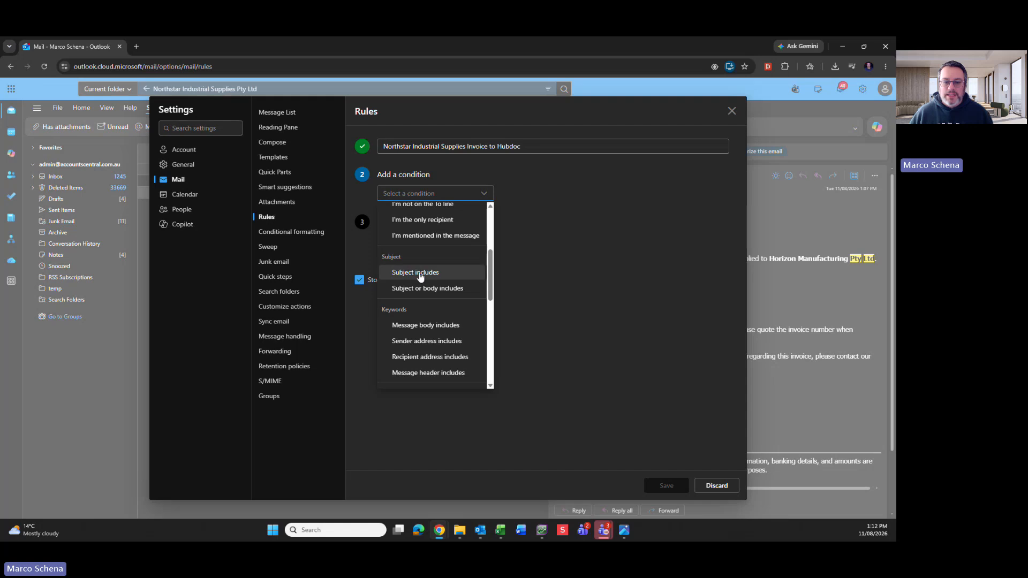
pyautogui.click(420, 275)
pyautogui.hotkey('ctrl', 'v')
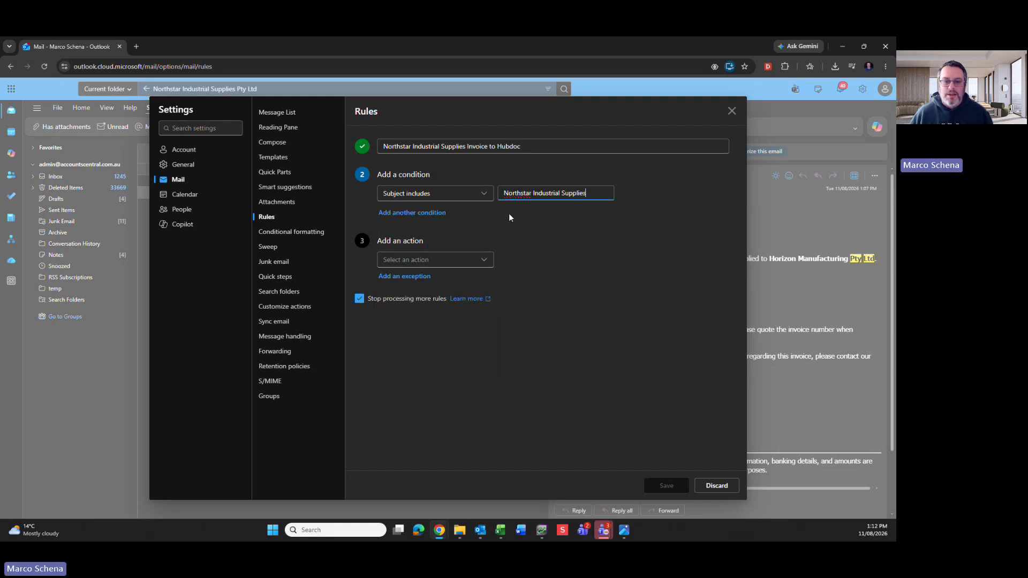
pyautogui.press('Return')
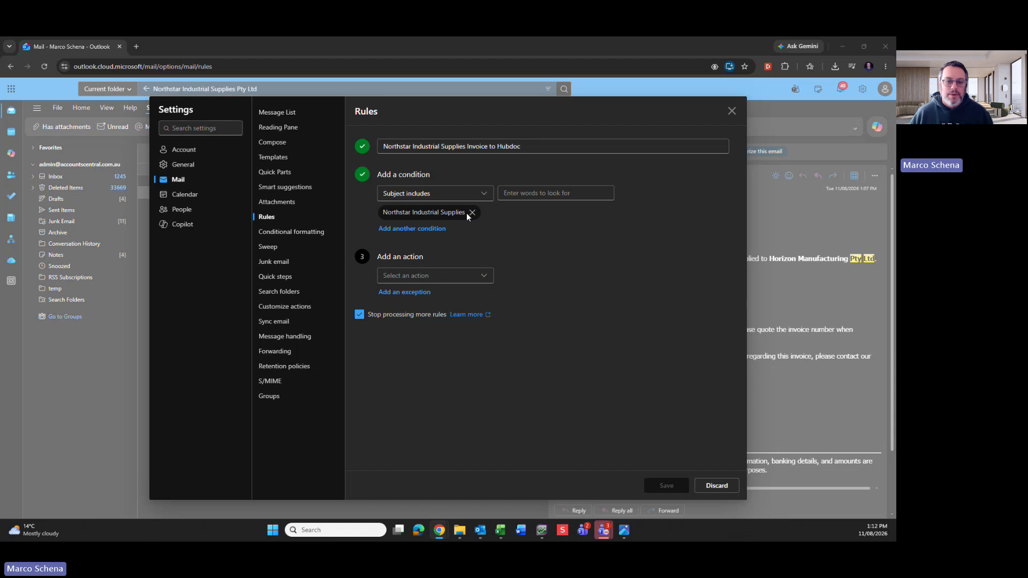
pyautogui.hotkey('alt', 'Tab')
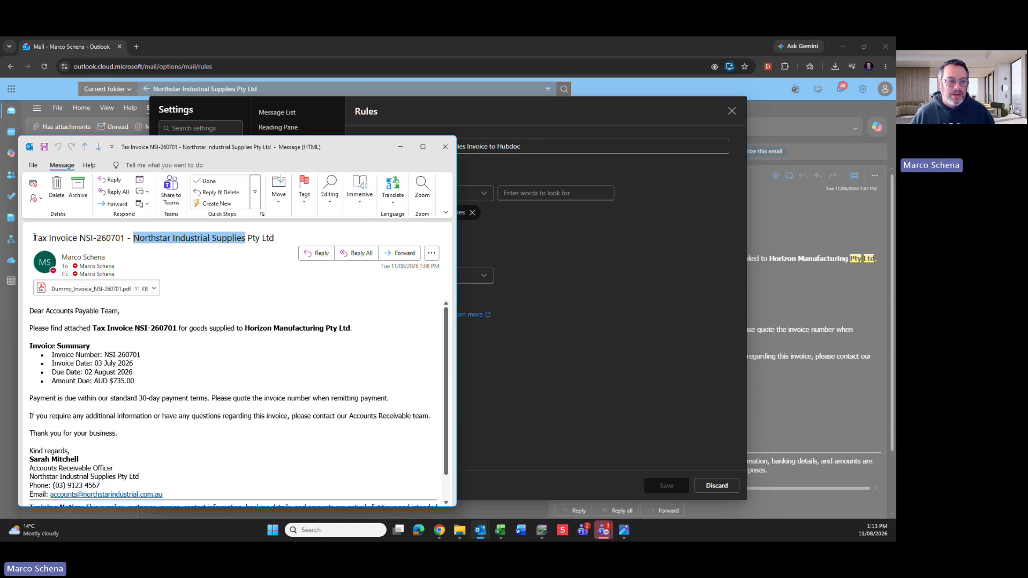
# Step: Add a second condition: 'Subject or body includes' with the keyword Tax Invoice
pyautogui.moveTo(79, 238); pyautogui.dragTo(32, 238)
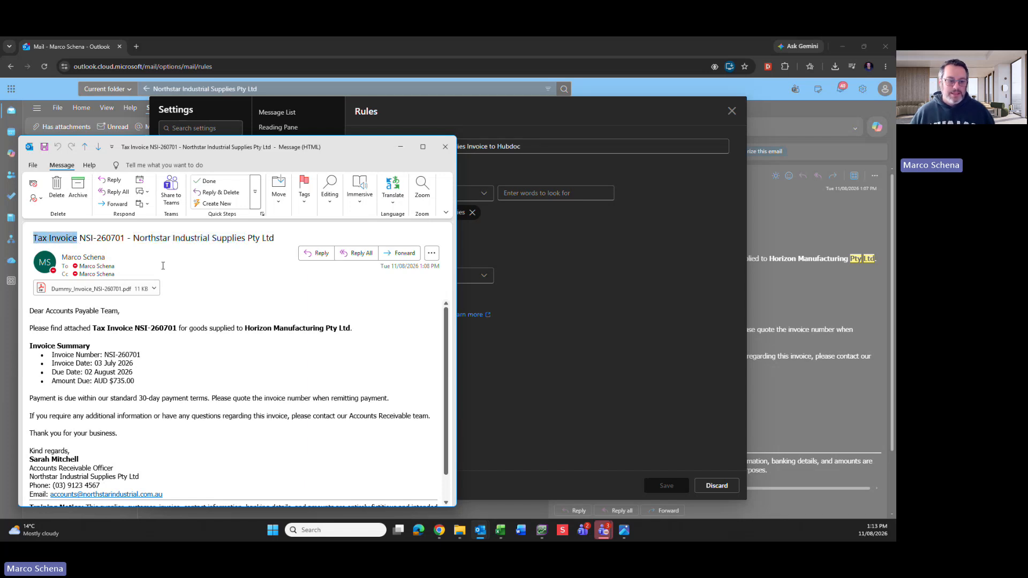
pyautogui.click(646, 256)
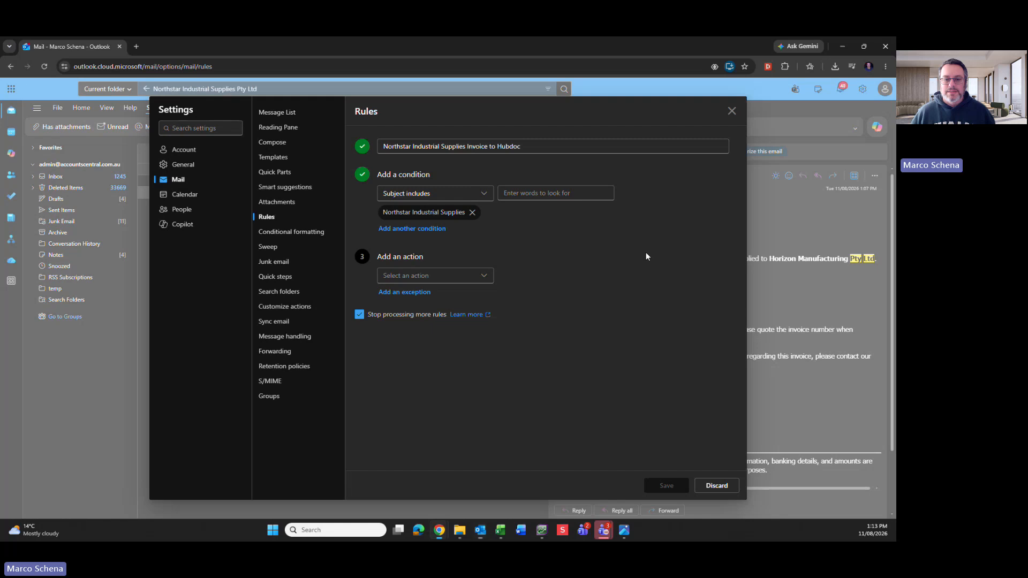
pyautogui.click(443, 228)
pyautogui.click(430, 234)
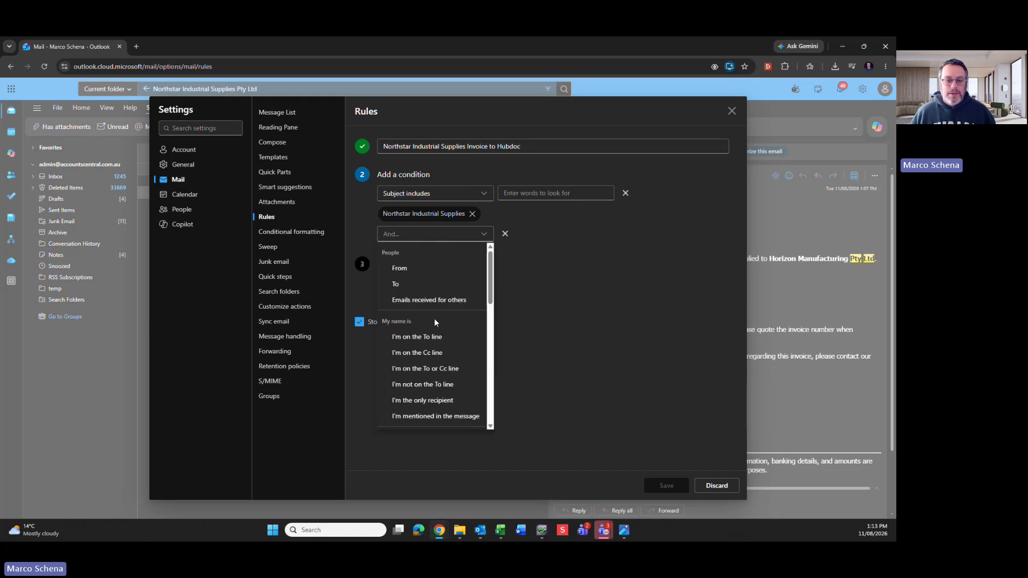
pyautogui.scroll(-3, 447, 369)
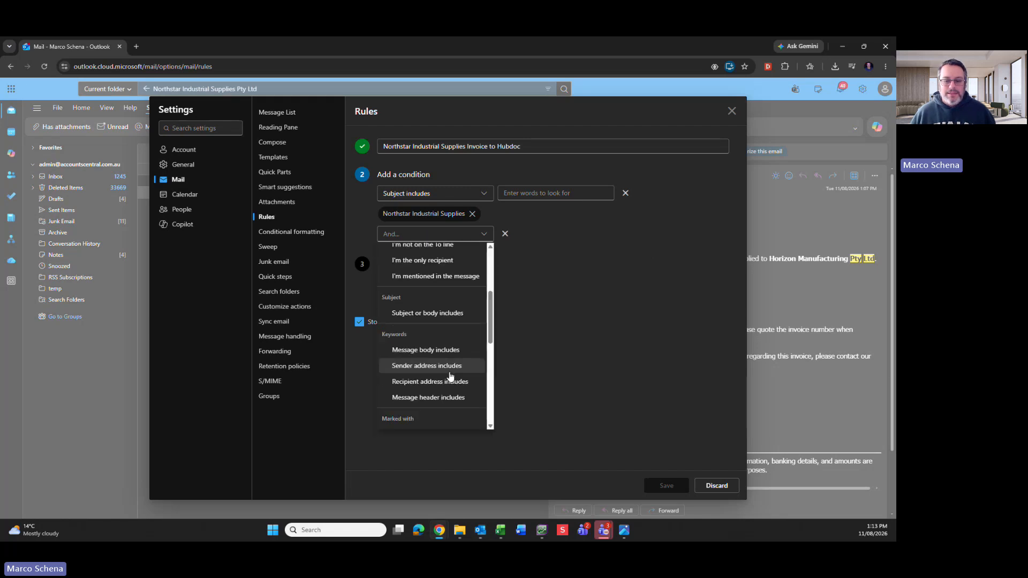
pyautogui.click(442, 314)
pyautogui.write('Tax Invoice')
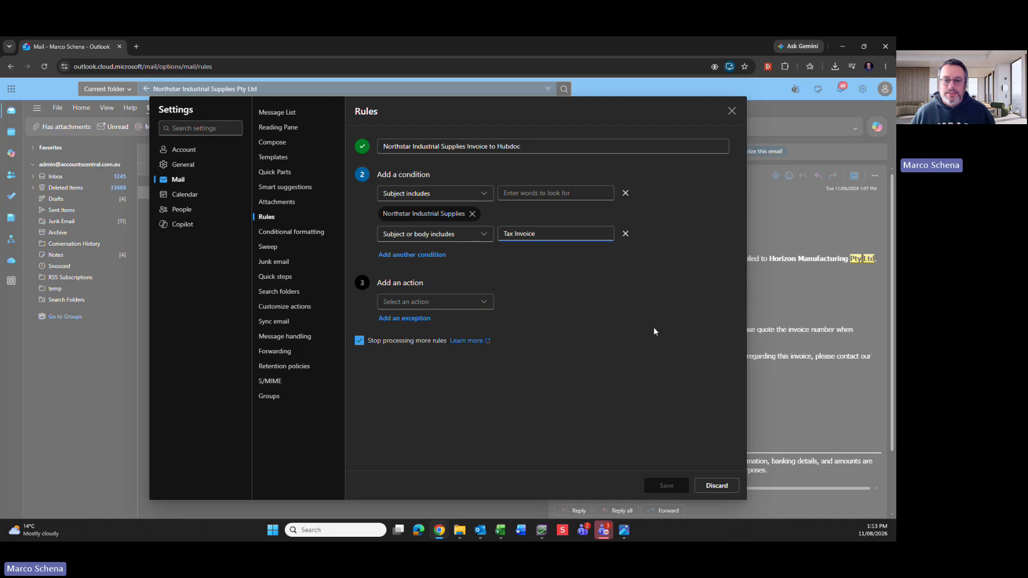
pyautogui.press('Return')
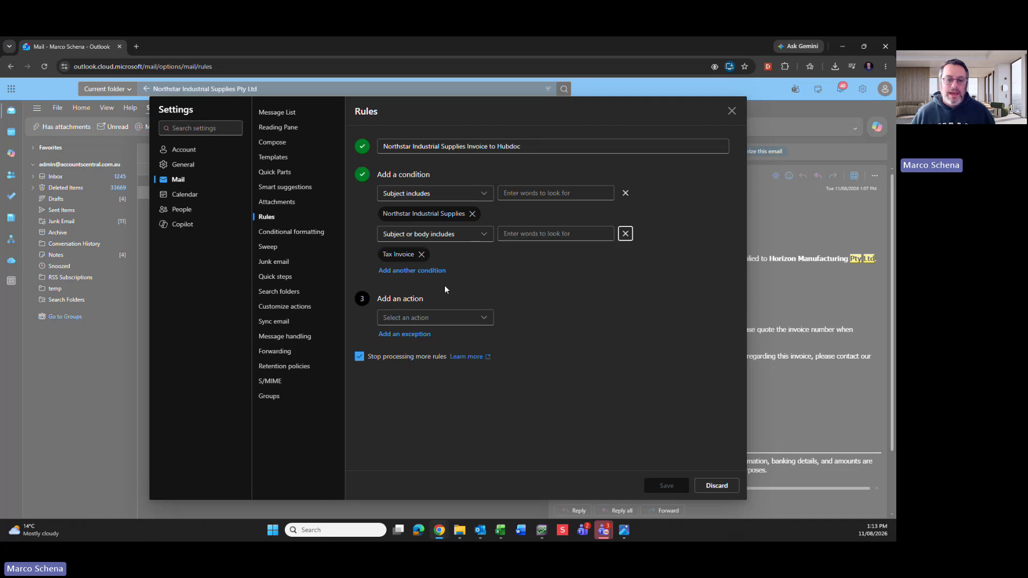
pyautogui.hotkey('alt', 'Tab')
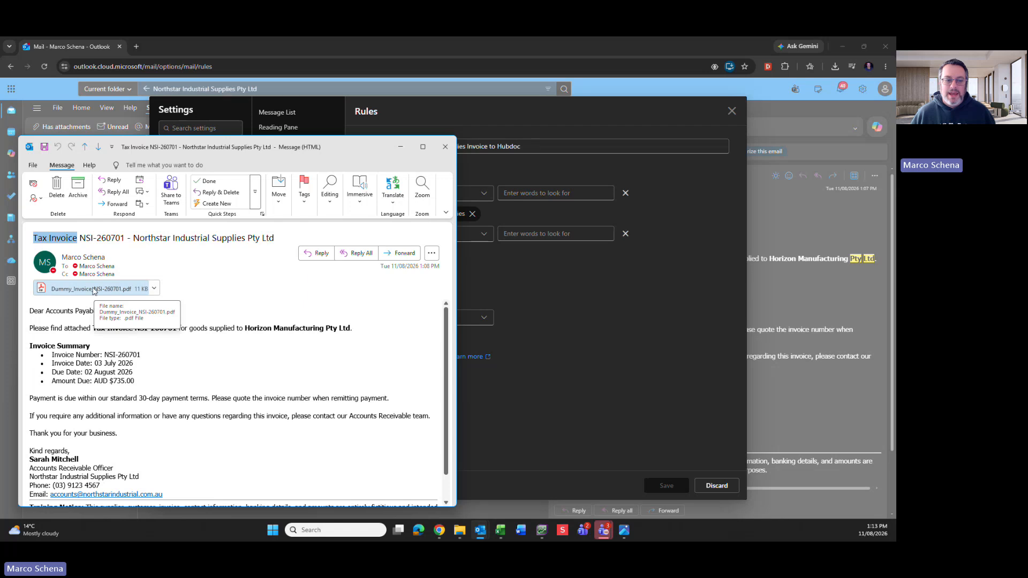
pyautogui.click(616, 336)
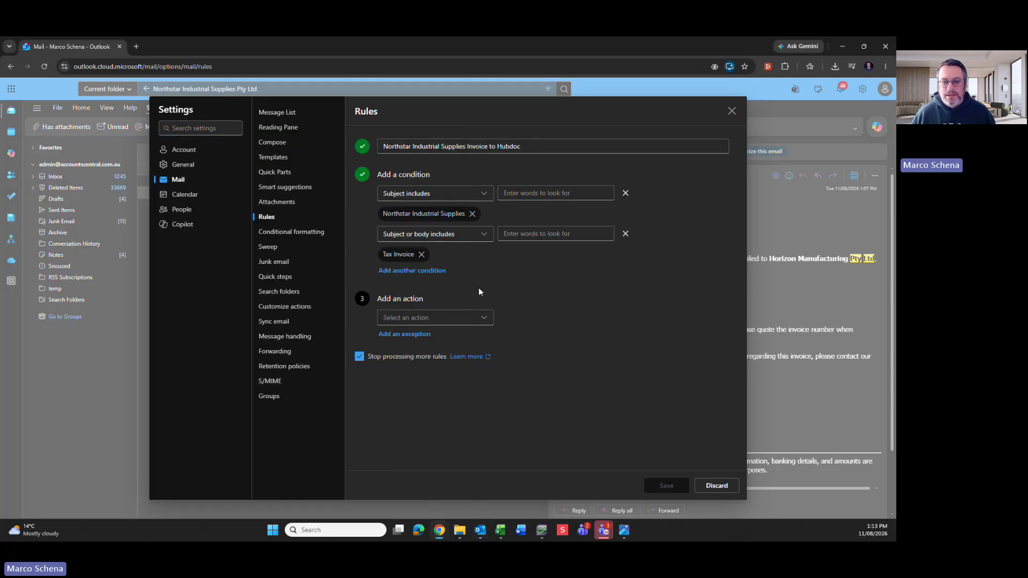
# Step: Add a third condition, 'Has attachment', to the Hubdoc rule
pyautogui.click(430, 271)
pyautogui.click(431, 275)
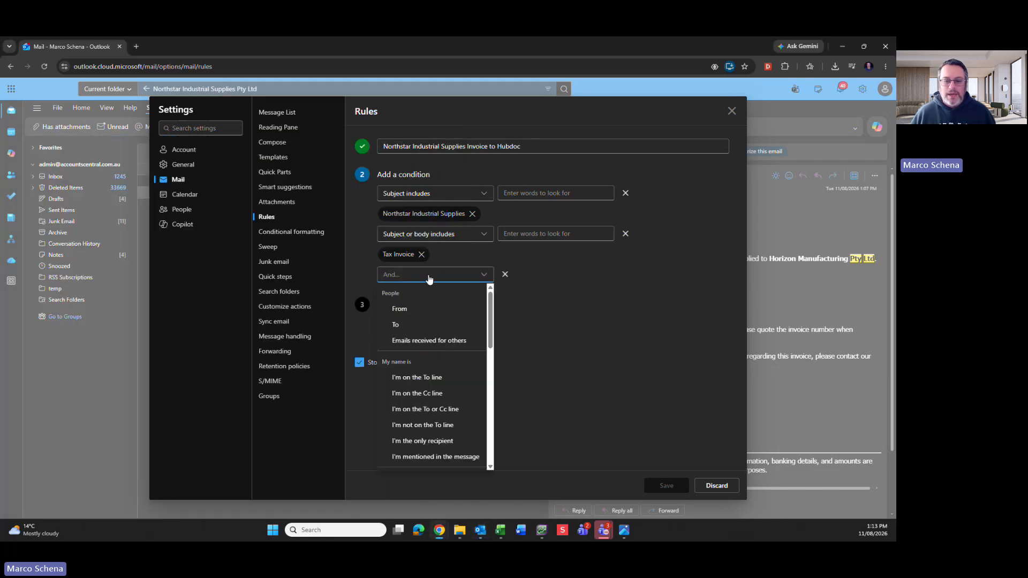
pyautogui.scroll(-8, 436, 365)
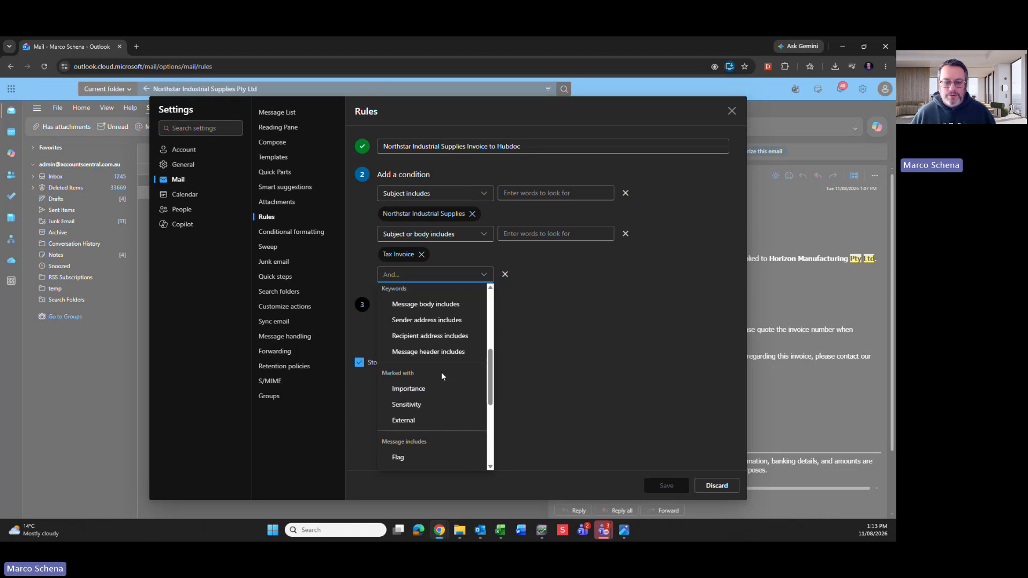
pyautogui.click(429, 400)
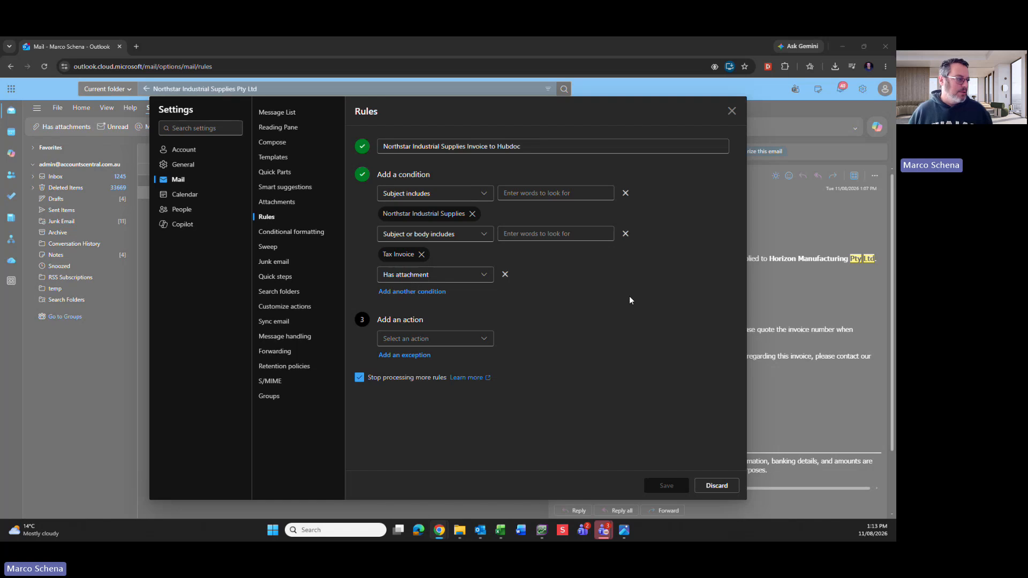
pyautogui.hotkey('alt', 'Tab')
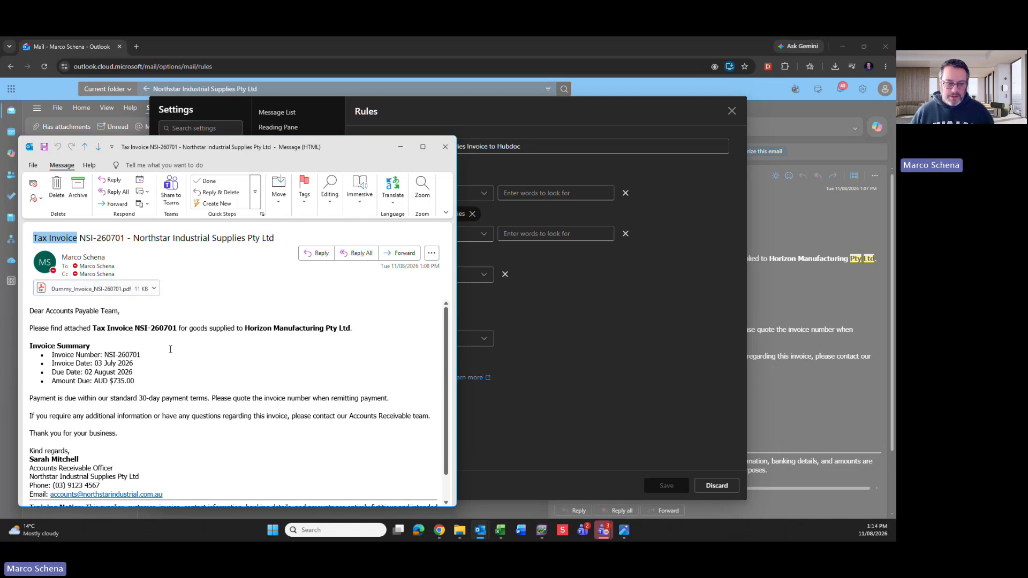
pyautogui.click(191, 359)
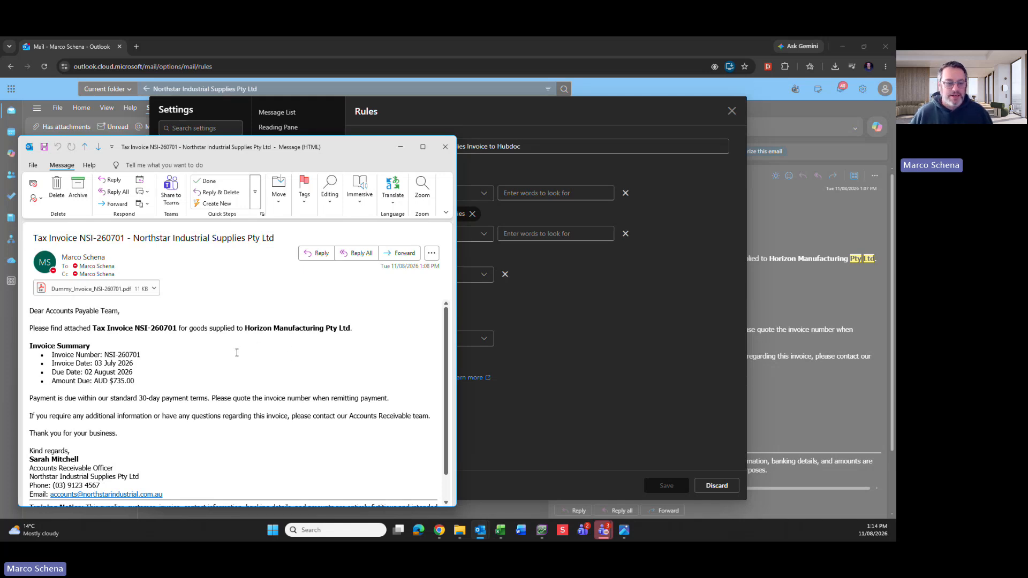
pyautogui.click(606, 346)
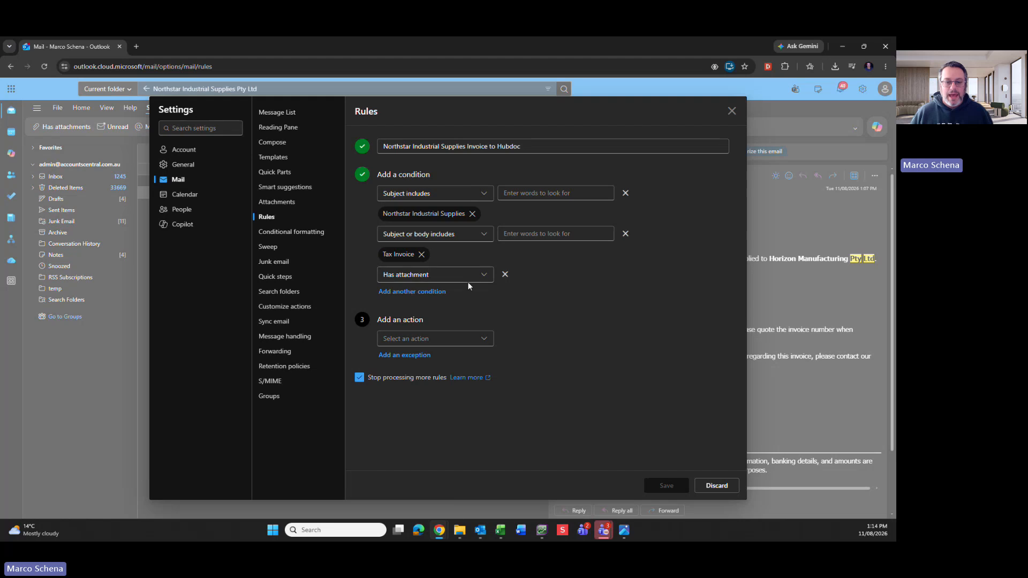
# Step: Add a 'Forward to' action that sends matching messages to the Hubdoc forwarding address
pyautogui.click(406, 342)
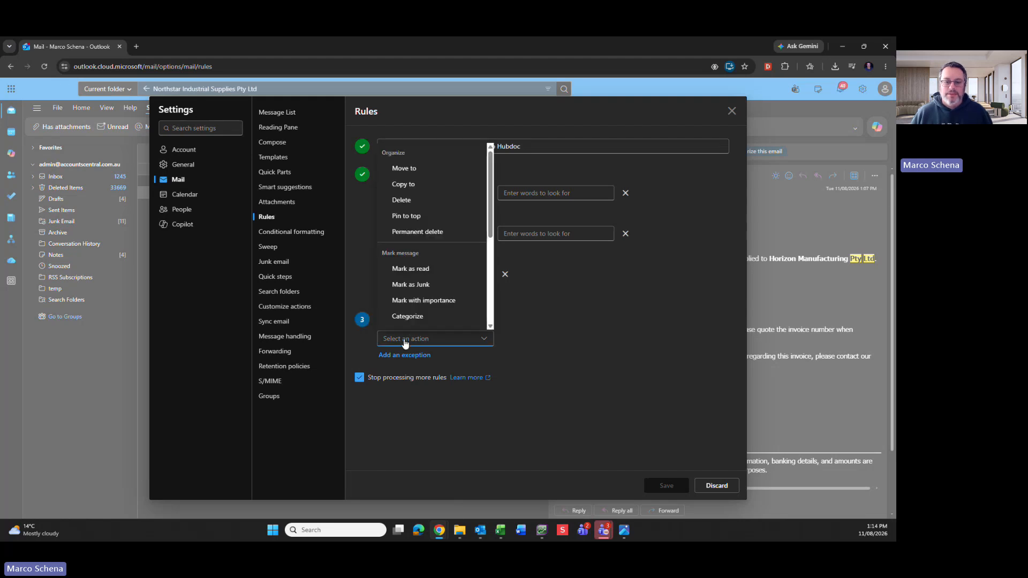
pyautogui.scroll(-1, 419, 297)
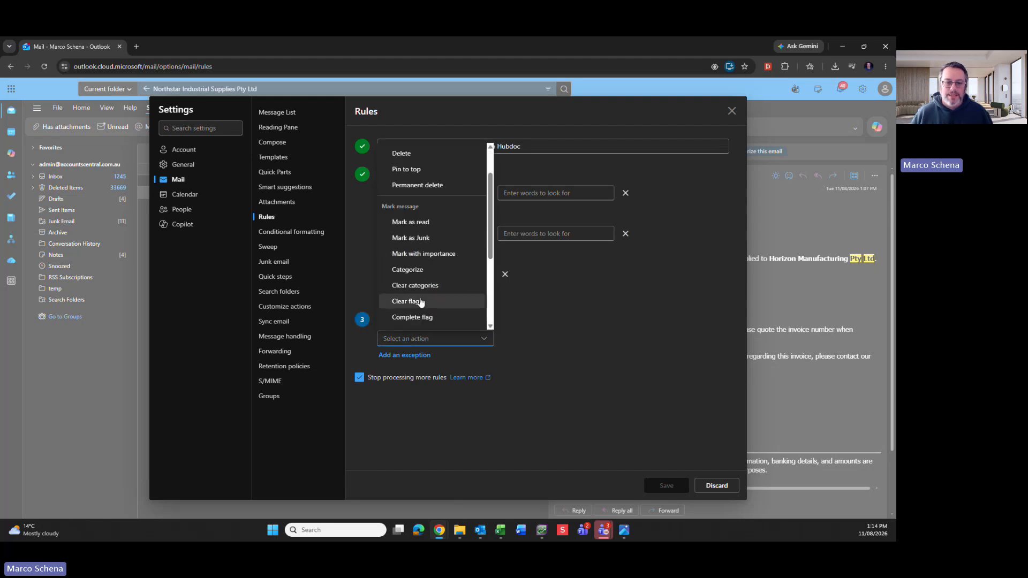
pyautogui.scroll(-3, 420, 302)
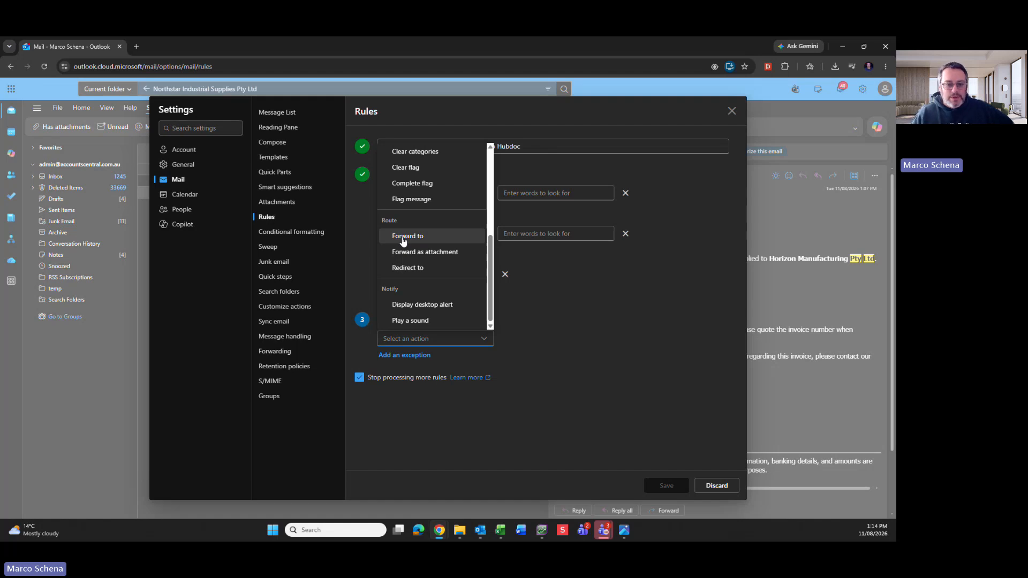
pyautogui.click(433, 239)
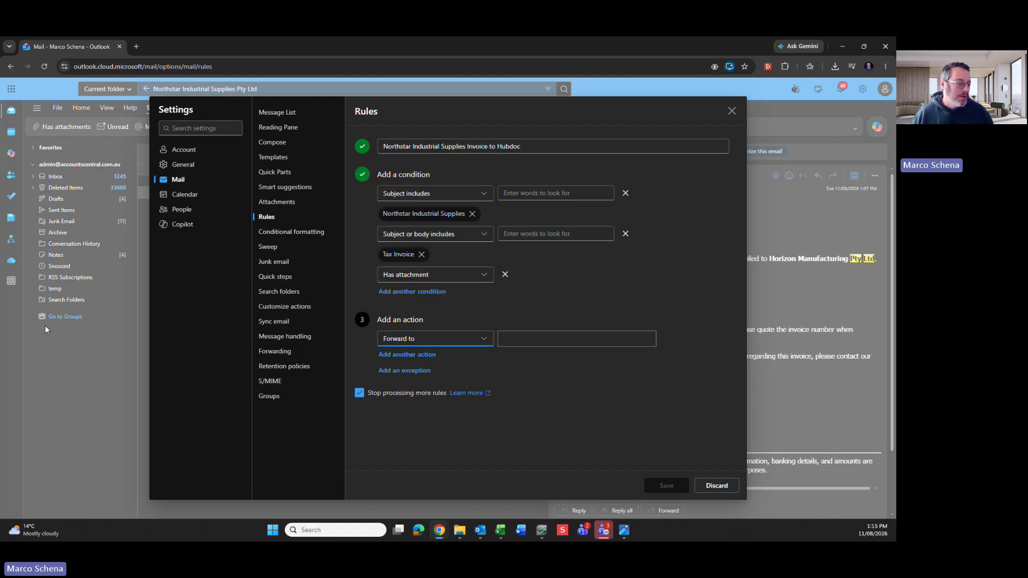
pyautogui.hotkey('alt', 'Tab')
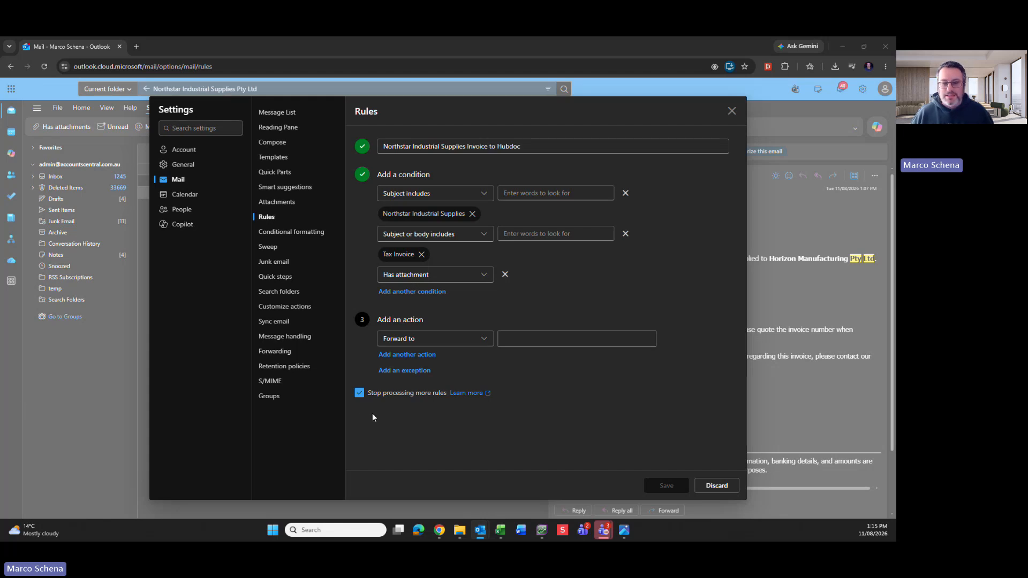
pyautogui.click(543, 338)
pyautogui.hotkey('ctrl', 'v')
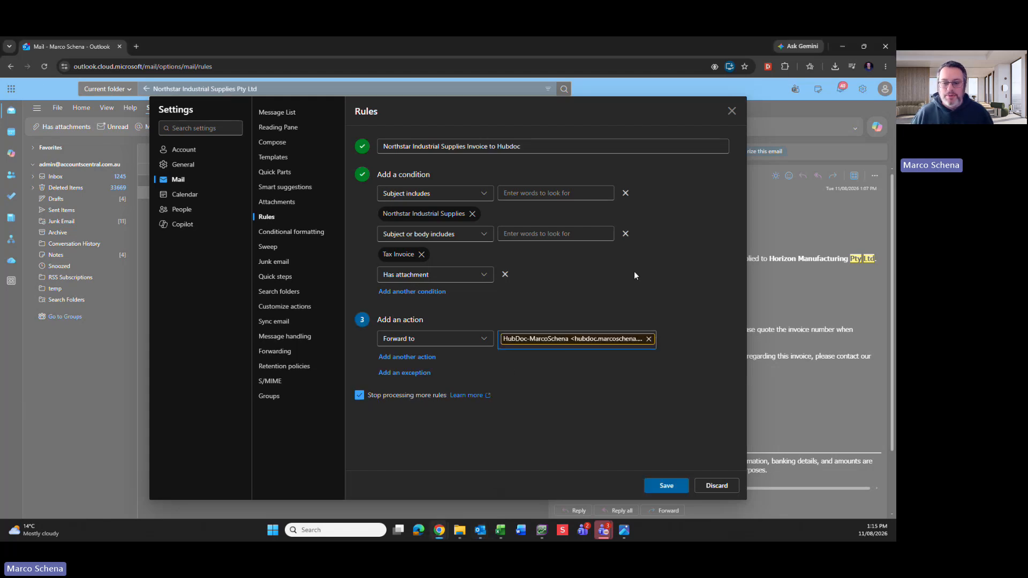
pyautogui.press('Tab')
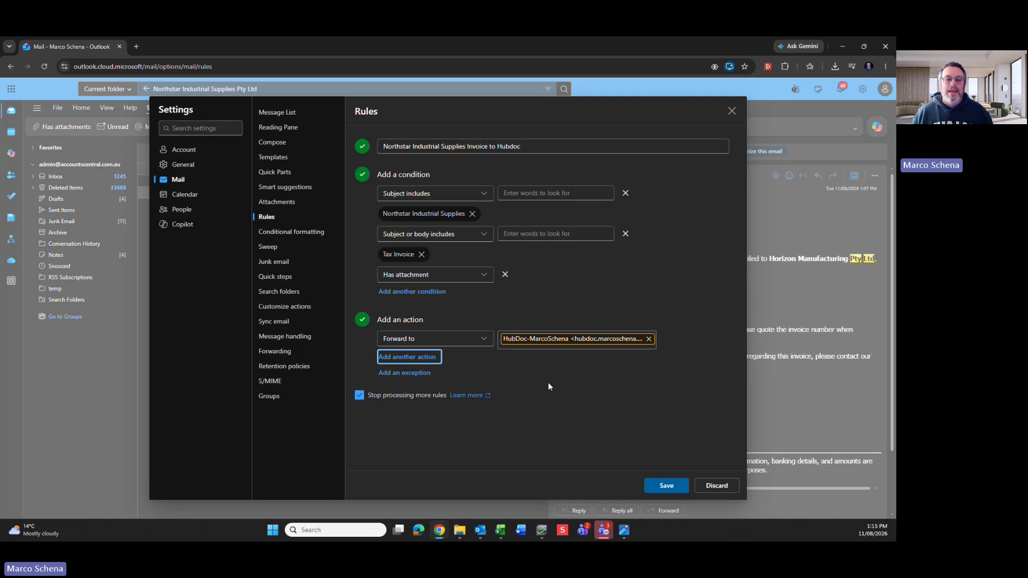
# Step: Add a Categorize action using the FW category, save the rule, and minimise the browser
pyautogui.click(424, 357)
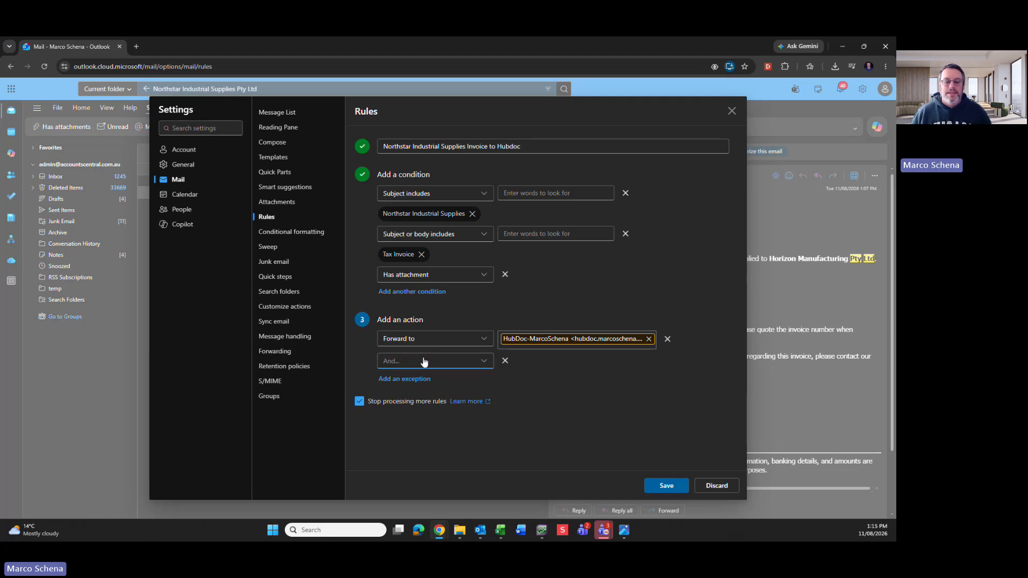
pyautogui.click(423, 361)
pyautogui.click(421, 339)
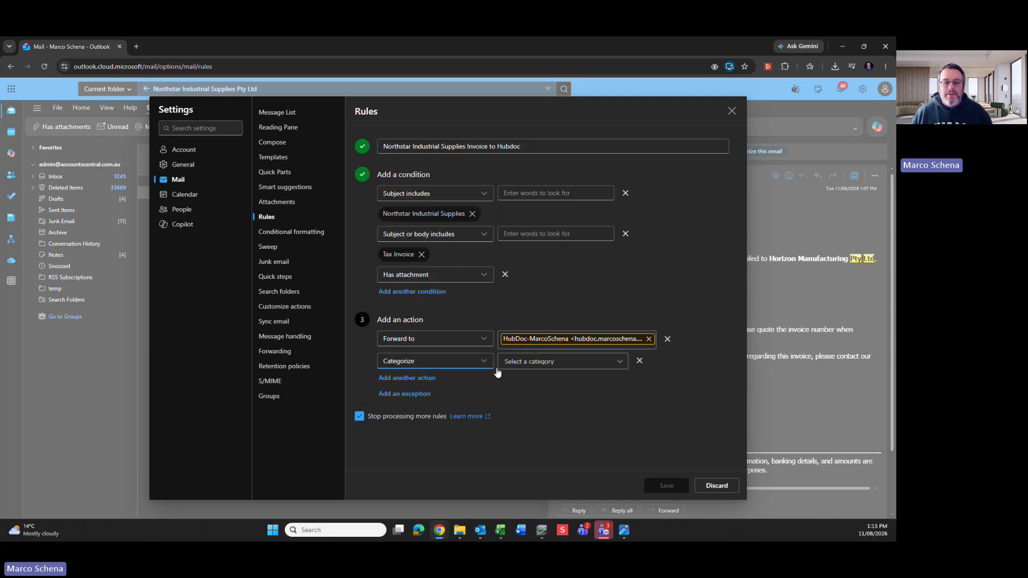
pyautogui.click(562, 364)
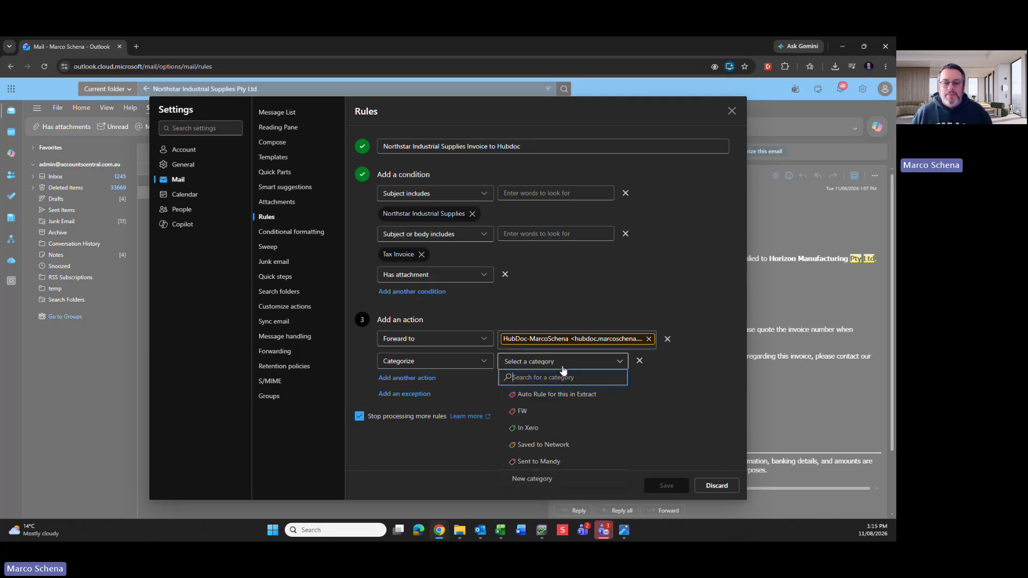
pyautogui.click(553, 413)
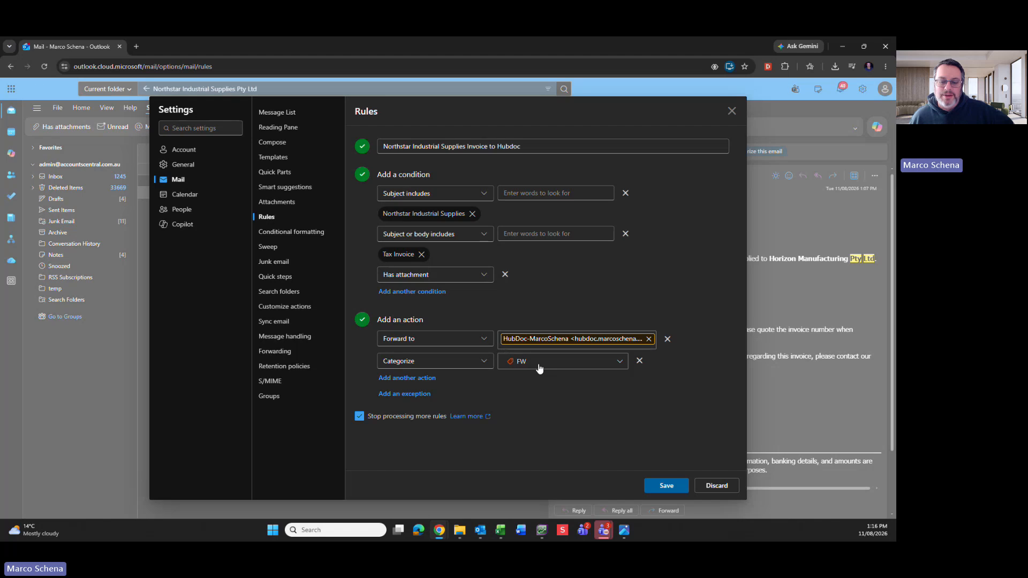
pyautogui.click(660, 483)
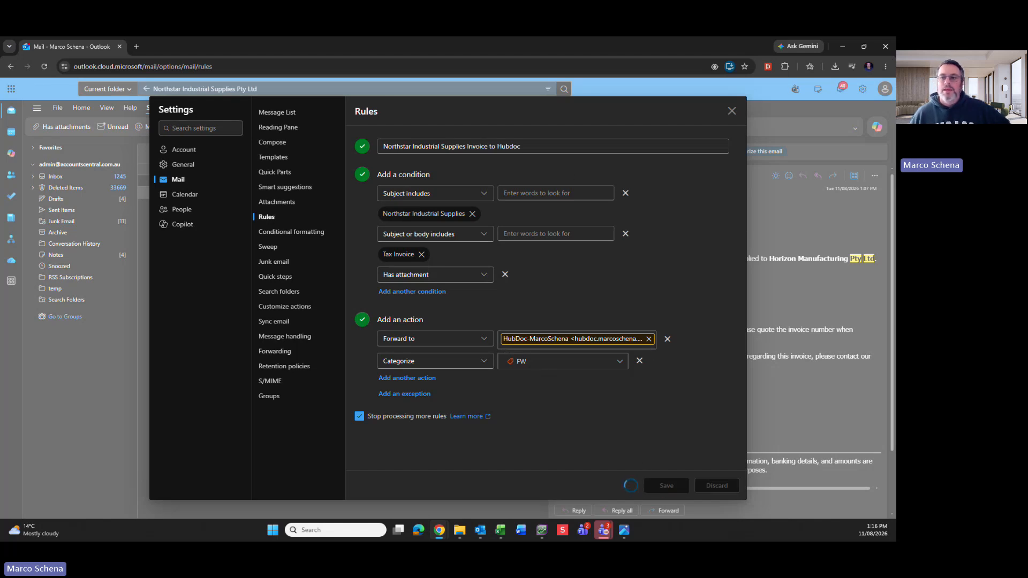
pyautogui.click(844, 48)
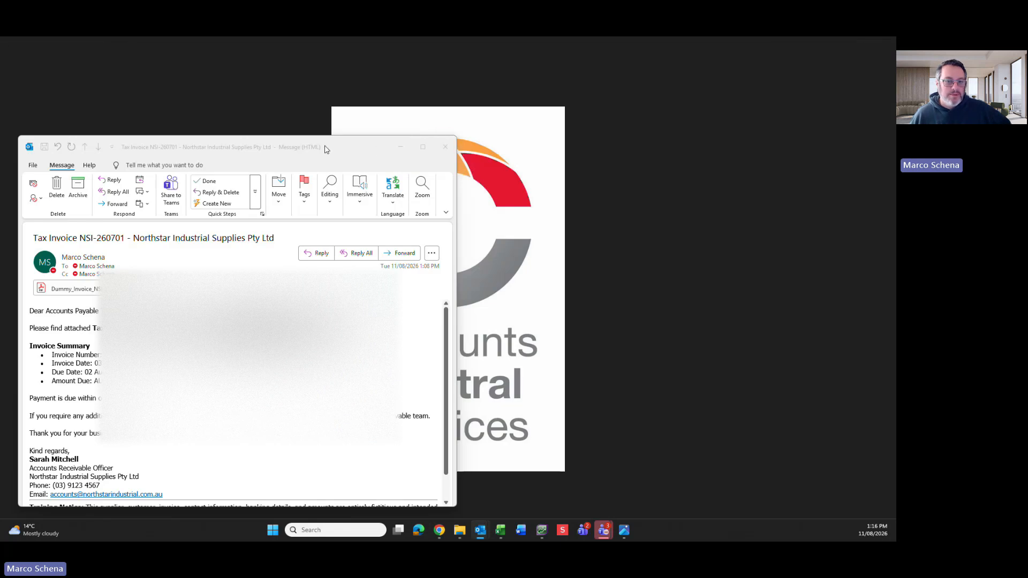
# Step: Forward the invoice email to the chosen recipient and change its subject to Tax Invoice NSI-260702
pyautogui.moveTo(325, 145); pyautogui.dragTo(506, 113)
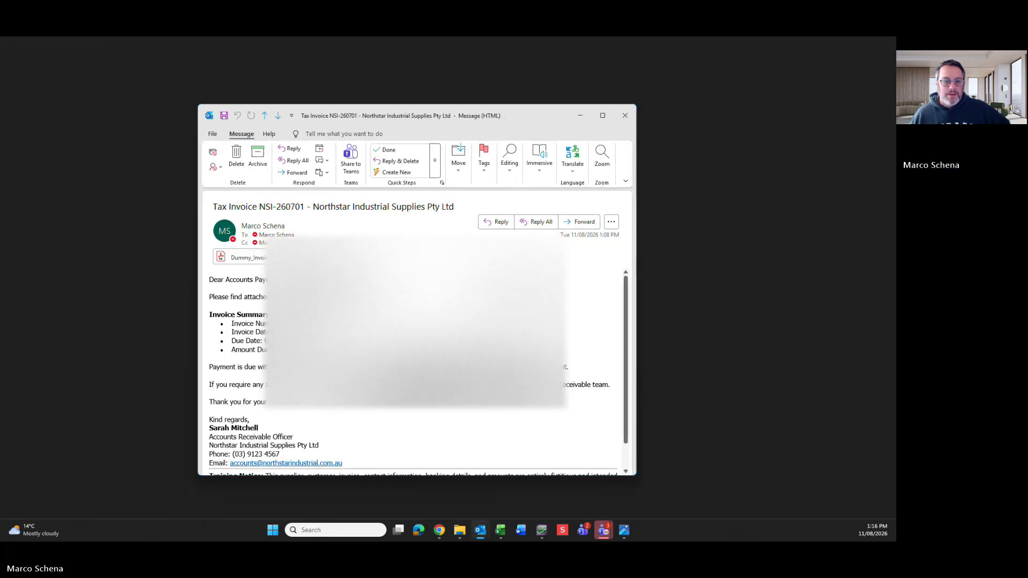
pyautogui.click(580, 222)
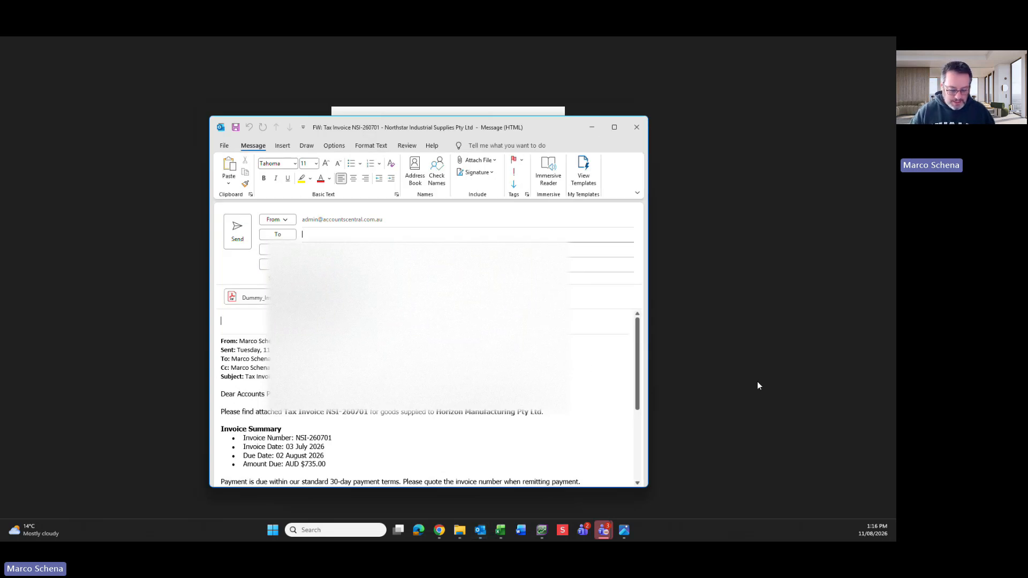
pyautogui.write('m')
pyautogui.press('Return')
pyautogui.press('Tab')
pyautogui.press('Tab')
pyautogui.press('Tab')
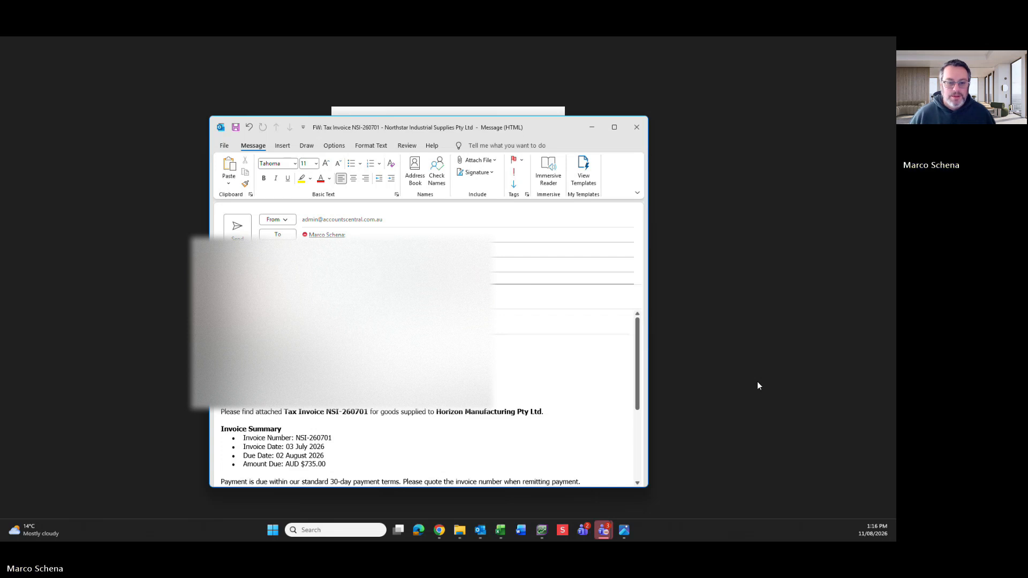
pyautogui.write('2')
pyautogui.press('Tab')
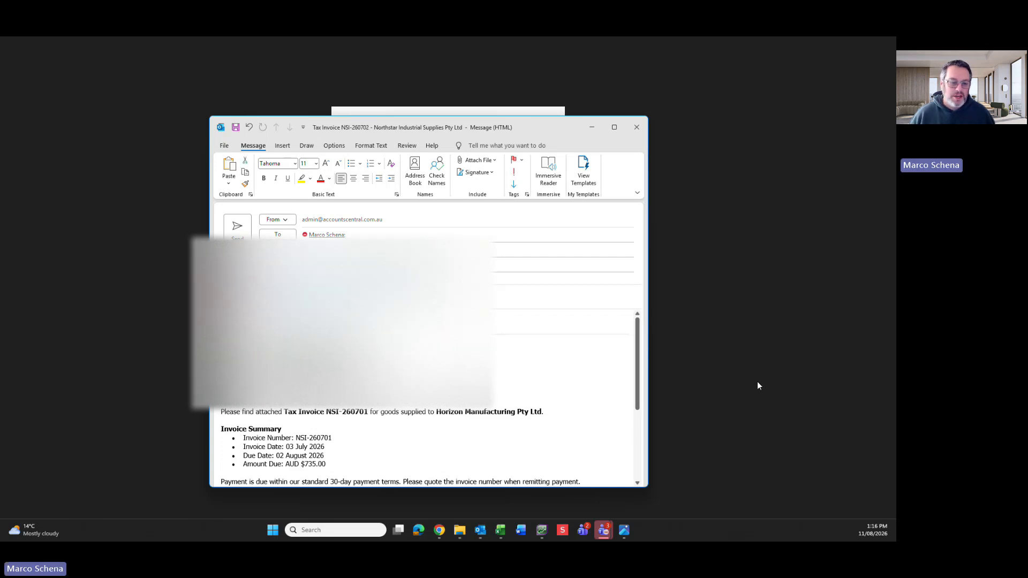
# Step: Delete the forwarded header block, change the body's invoice number to 260702, and send it
pyautogui.press('Tab')
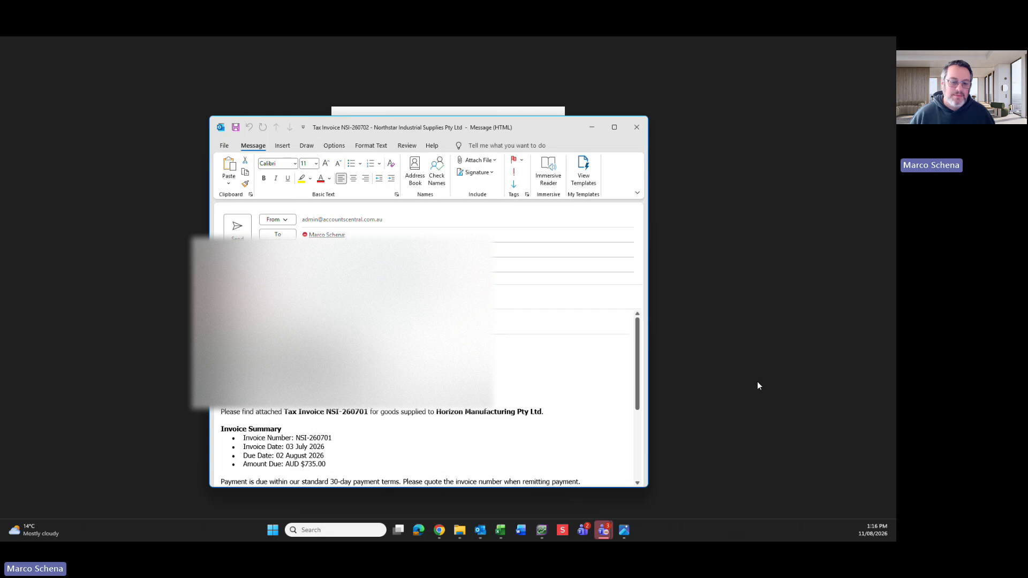
pyautogui.press('Delete')
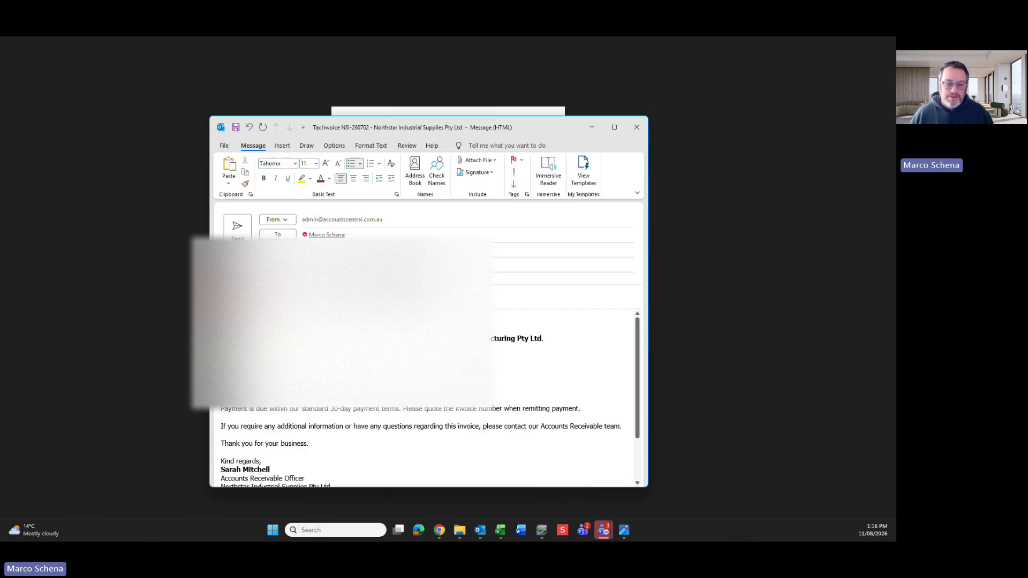
pyautogui.click(372, 338)
pyautogui.press('BackSpace')
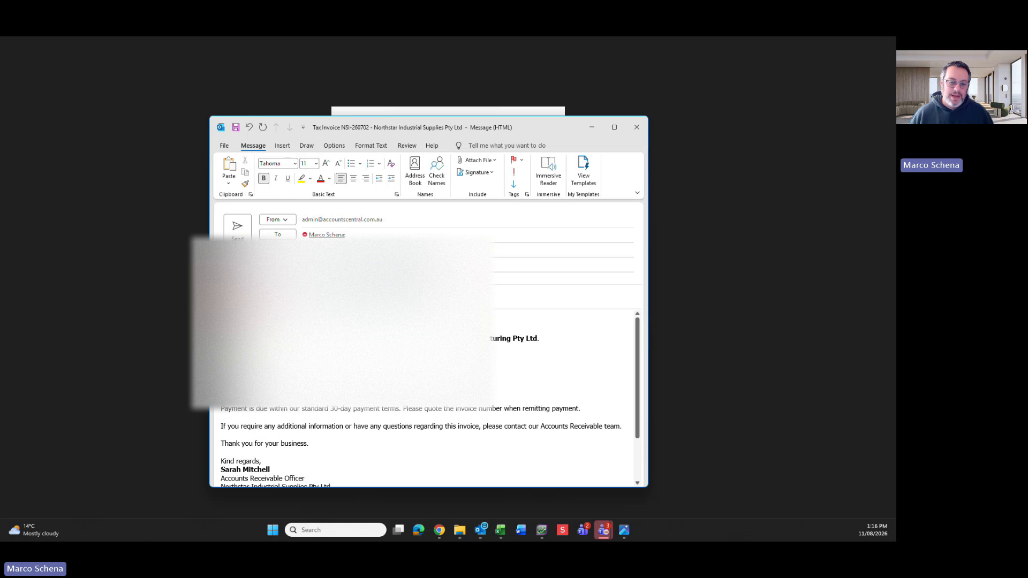
pyautogui.write('2026')
pyautogui.click(399, 370)
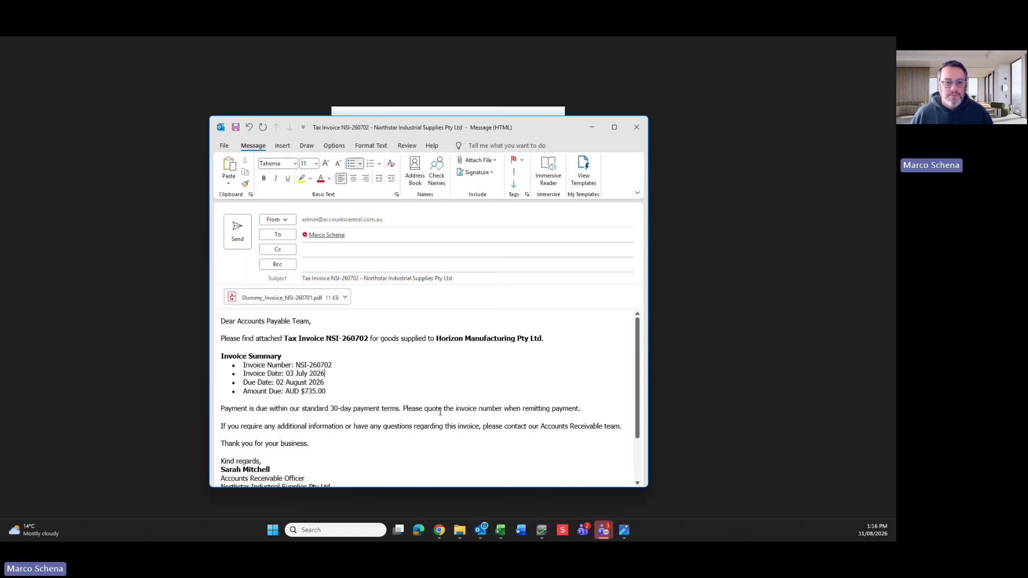
pyautogui.click(433, 399)
pyautogui.hotkey('alt', 'Tab')
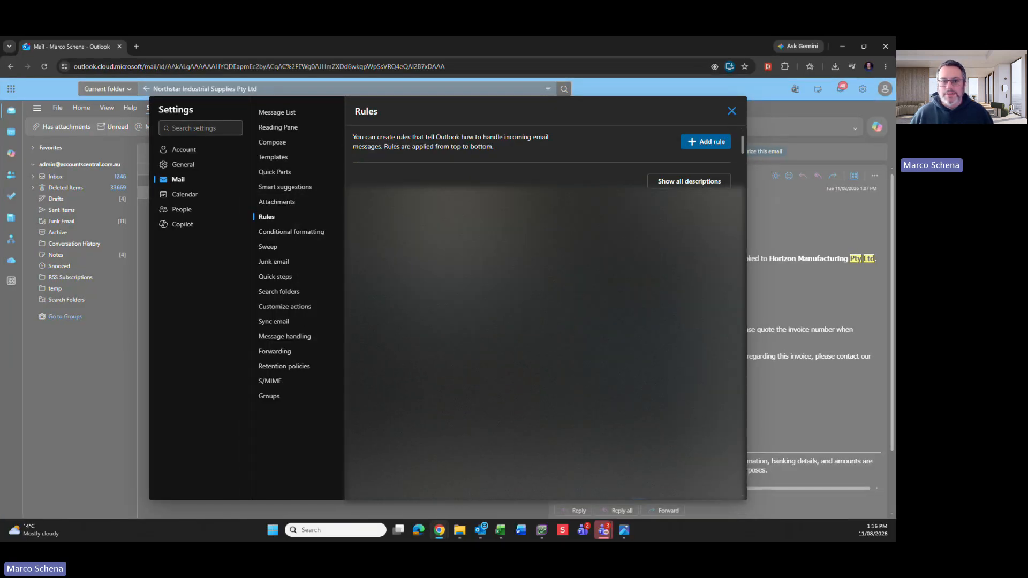
# Step: Close the rules settings, rerun the Northstar search, and open the FW Tax Invoice NSI-260702 email
pyautogui.click(731, 111)
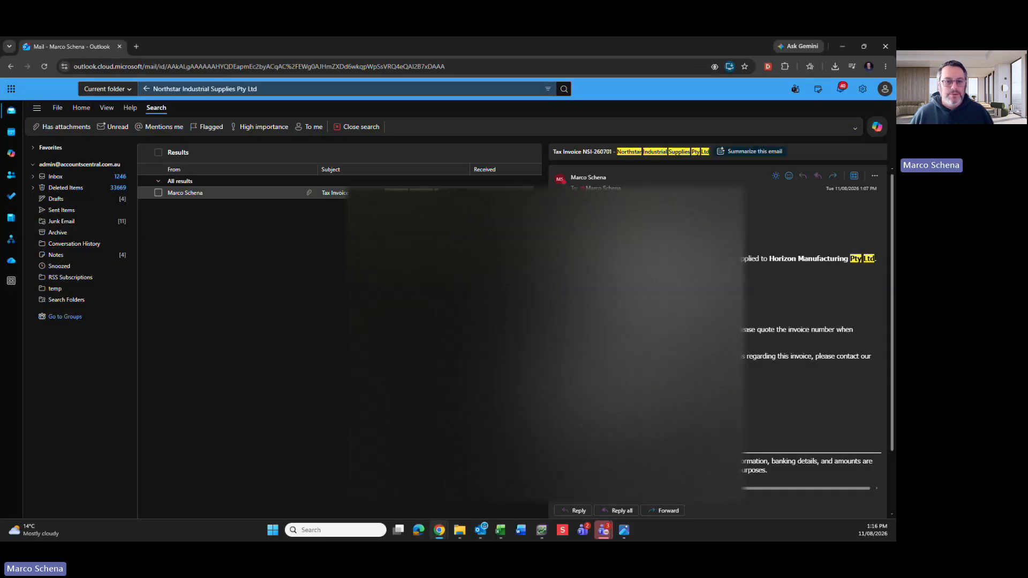
pyautogui.click(303, 91)
pyautogui.press('Return')
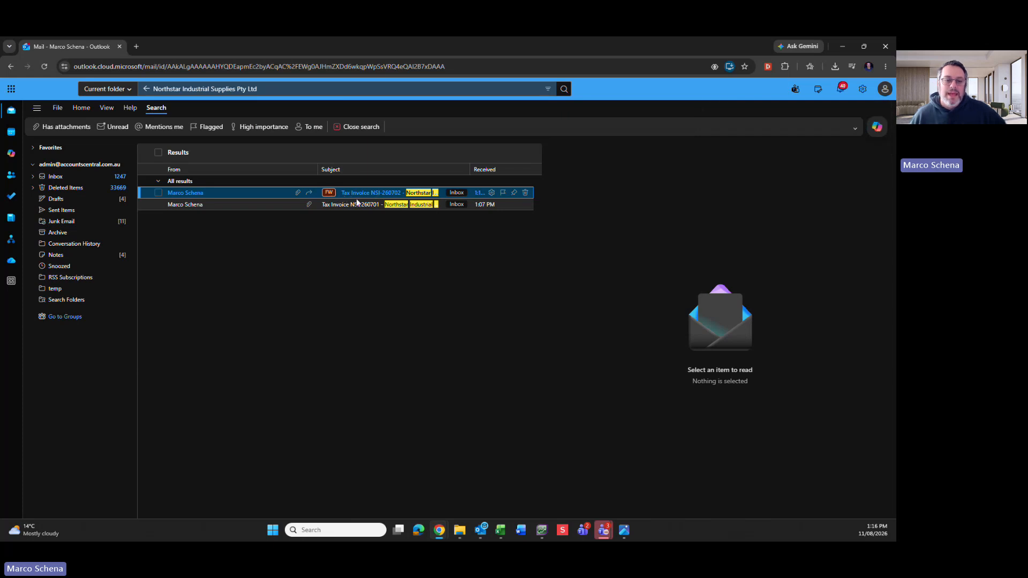
pyautogui.click(357, 194)
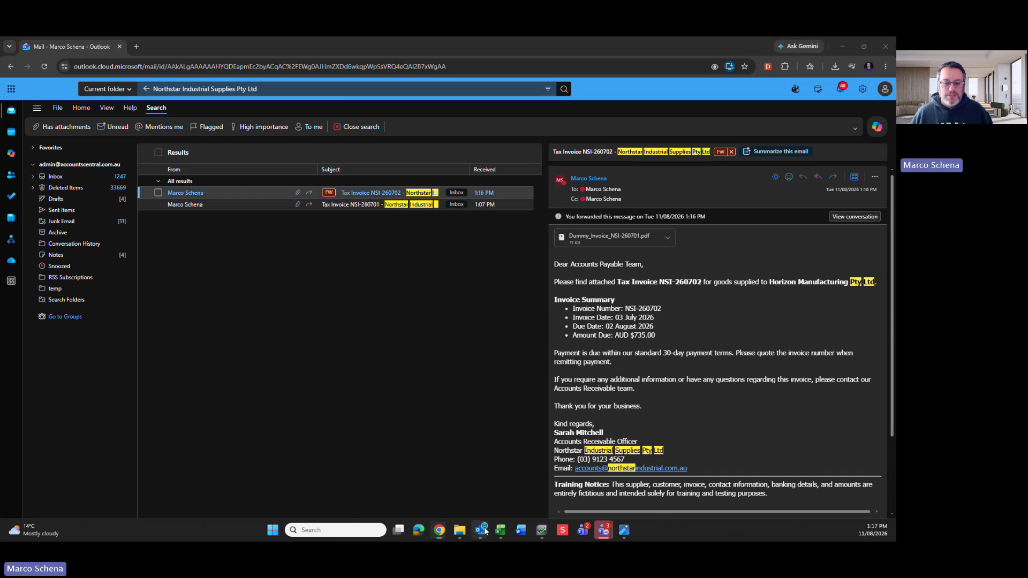
pyautogui.moveTo(480, 530)
pyautogui.click(462, 487)
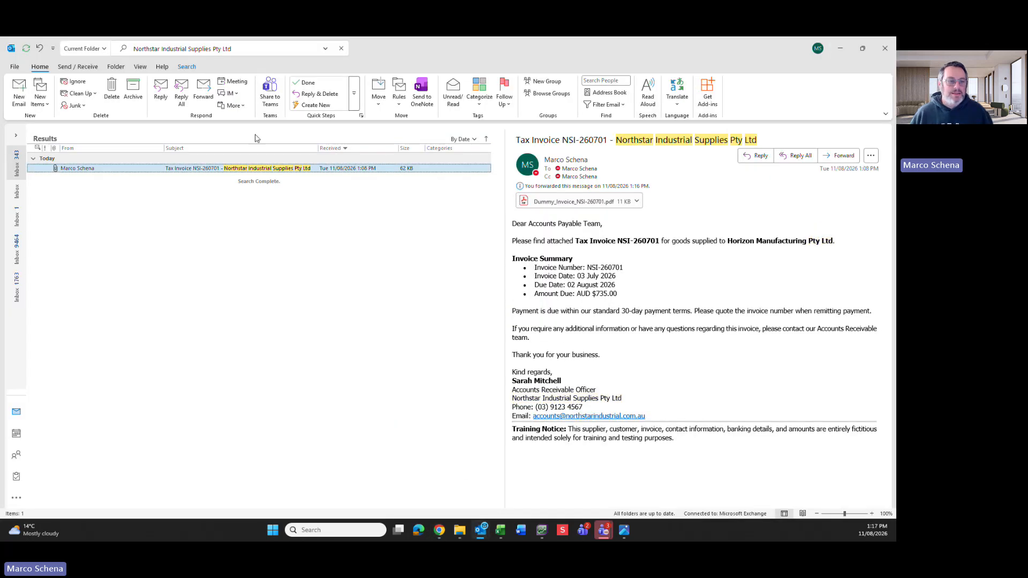
# Step: Drop ' Ltd' from the Northstar search query and view the NSI-260702 email tagged FW
pyautogui.click(254, 48)
pyautogui.click(256, 52)
pyautogui.click(256, 50)
pyautogui.press('BackSpace')
pyautogui.press('BackSpace')
pyautogui.press('BackSpace')
pyautogui.press('BackSpace')
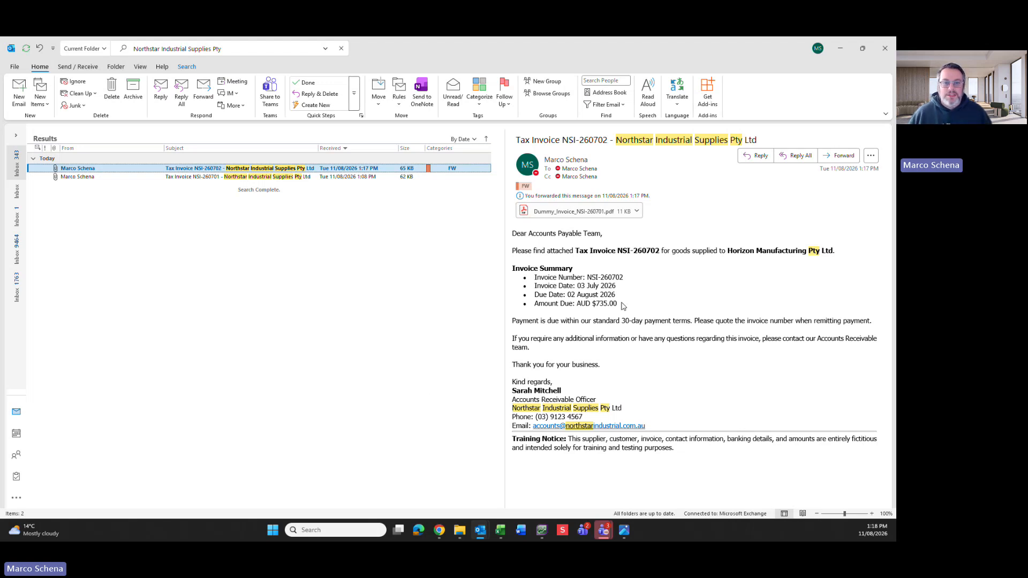
pyautogui.click(645, 320)
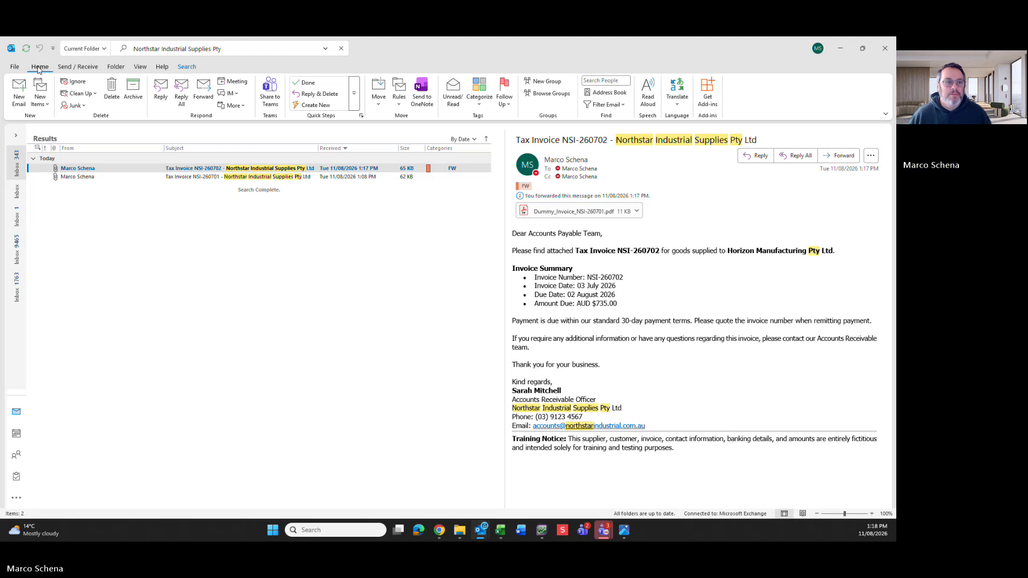
# Step: Create a rule from this email with the condition Subject contains 'Northstar Industrial Supplies Pty Ltd'
pyautogui.click(399, 99)
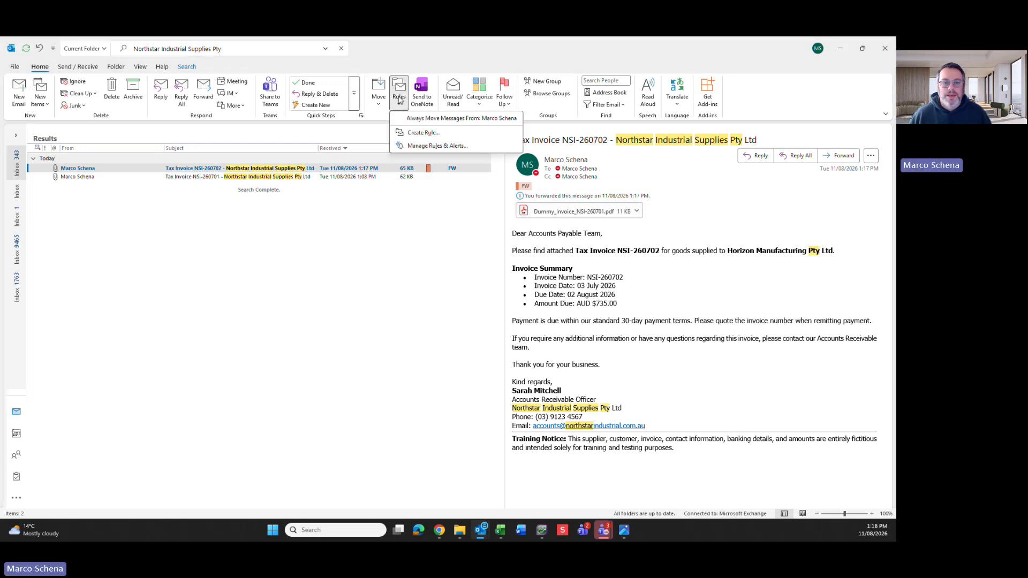
pyautogui.click(426, 133)
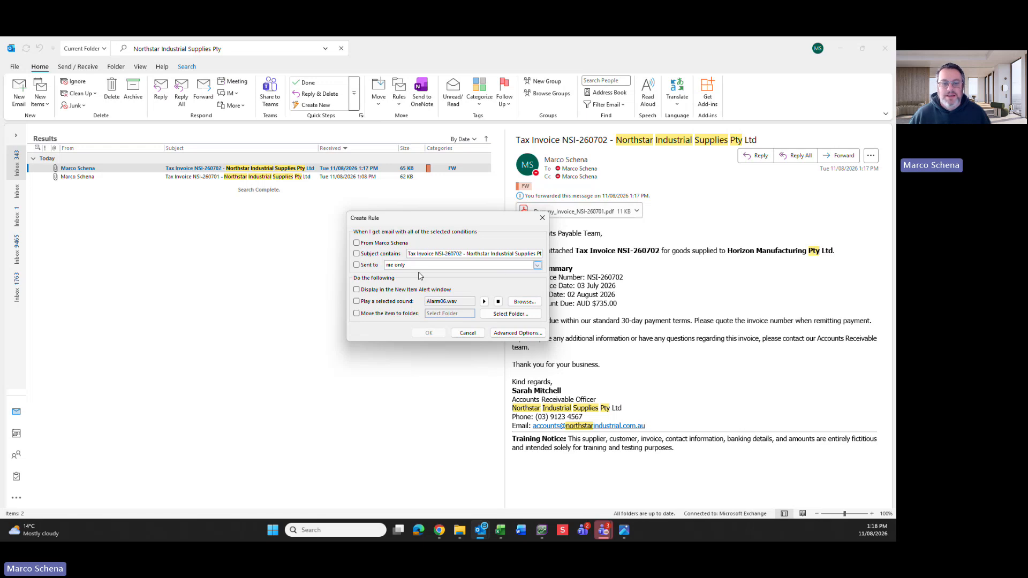
pyautogui.click(357, 254)
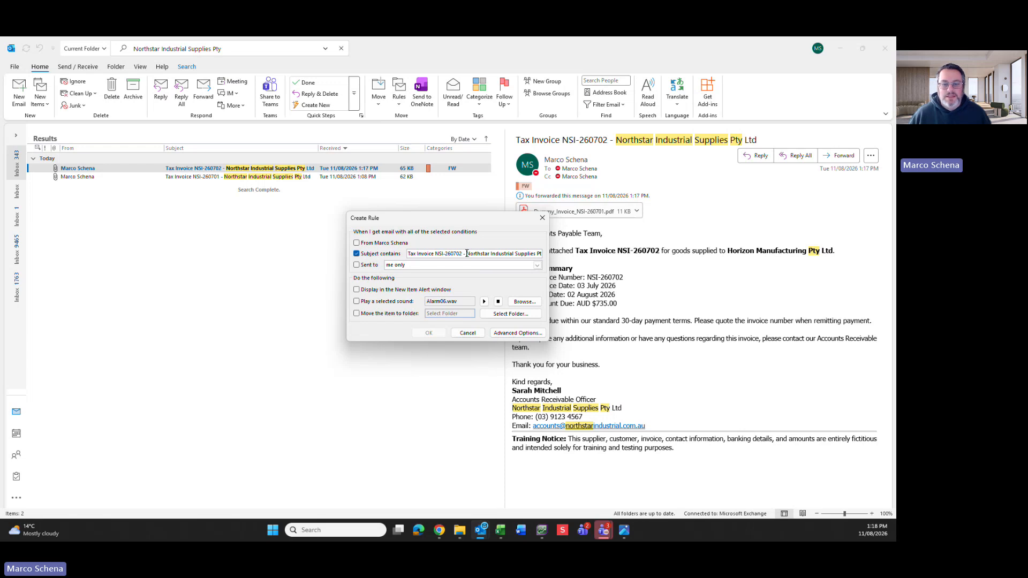
pyautogui.moveTo(467, 254); pyautogui.dragTo(408, 254)
pyautogui.press('BackSpace')
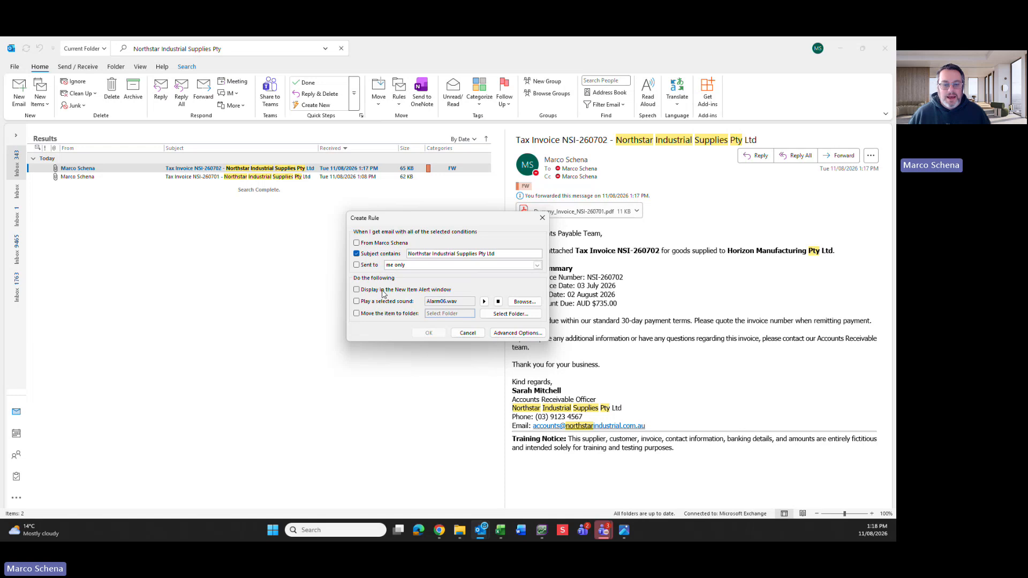
# Step: In the full Rules Wizard, add a condition matching 'Tax Invoice' in subject or body, replacing the longer phrase
pyautogui.click(526, 334)
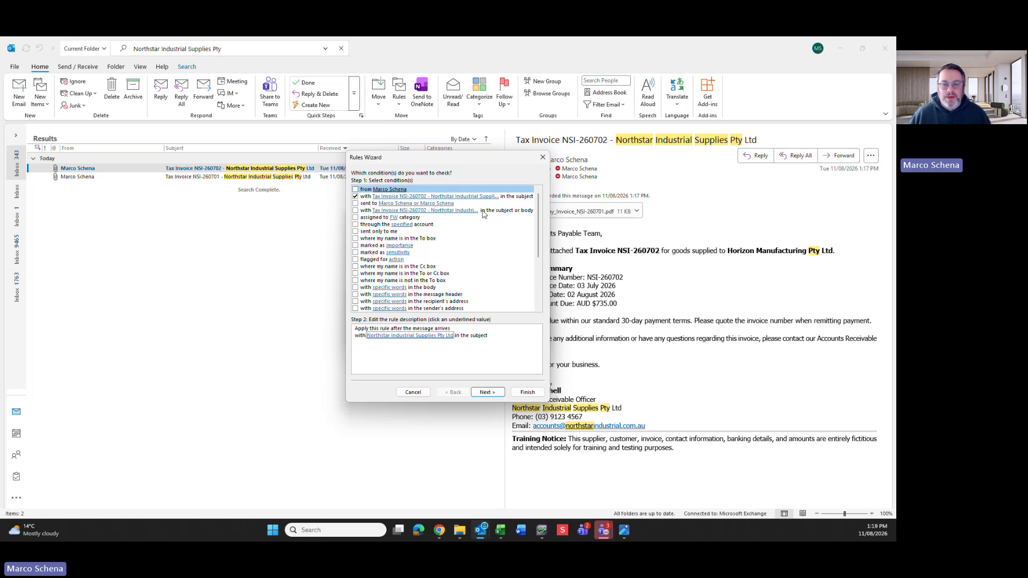
pyautogui.click(356, 211)
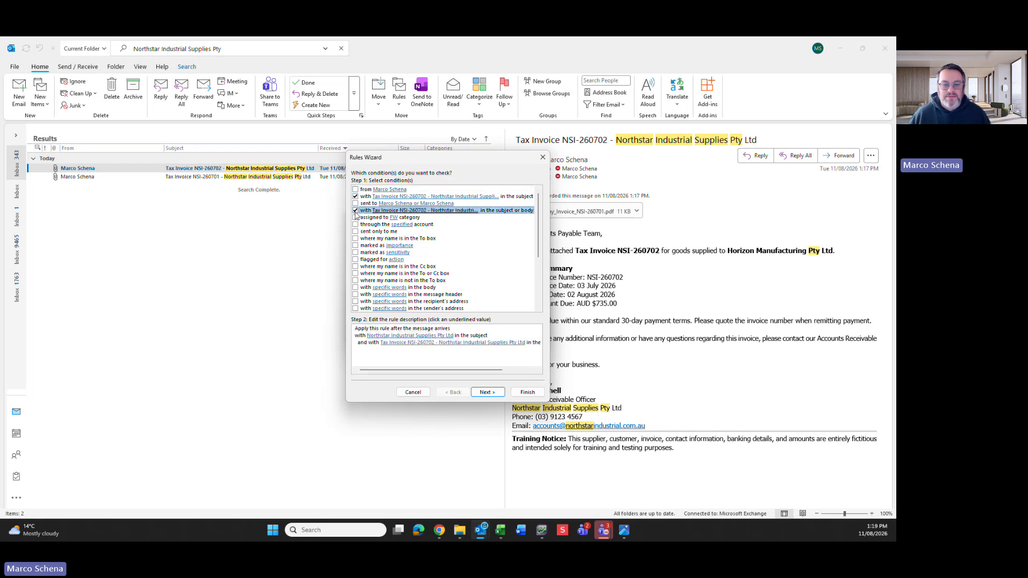
pyautogui.click(485, 344)
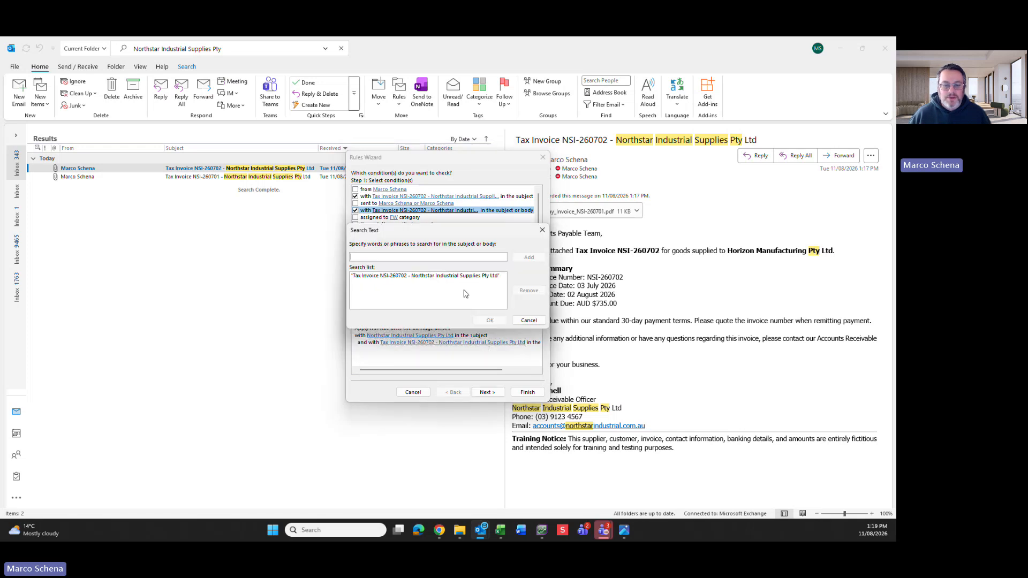
pyautogui.click(372, 277)
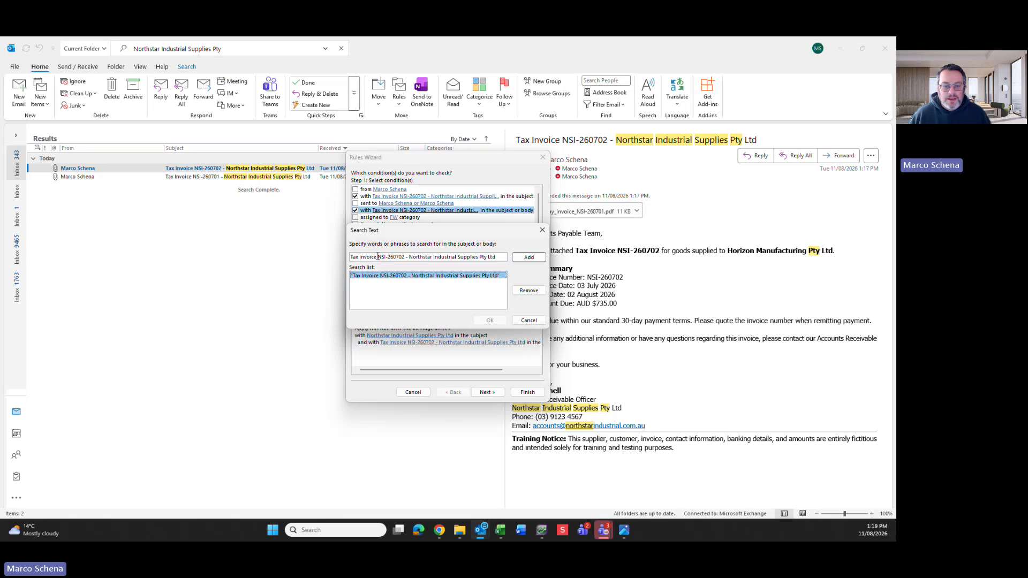
pyautogui.moveTo(378, 257); pyautogui.dragTo(496, 257)
pyautogui.press('Delete')
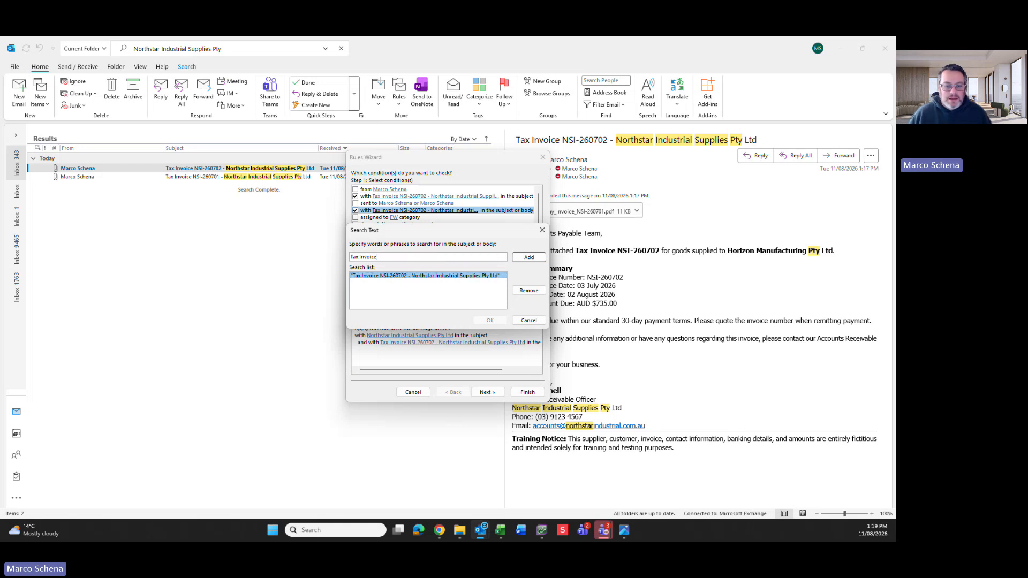
pyautogui.hotkey('ctrl', 'a')
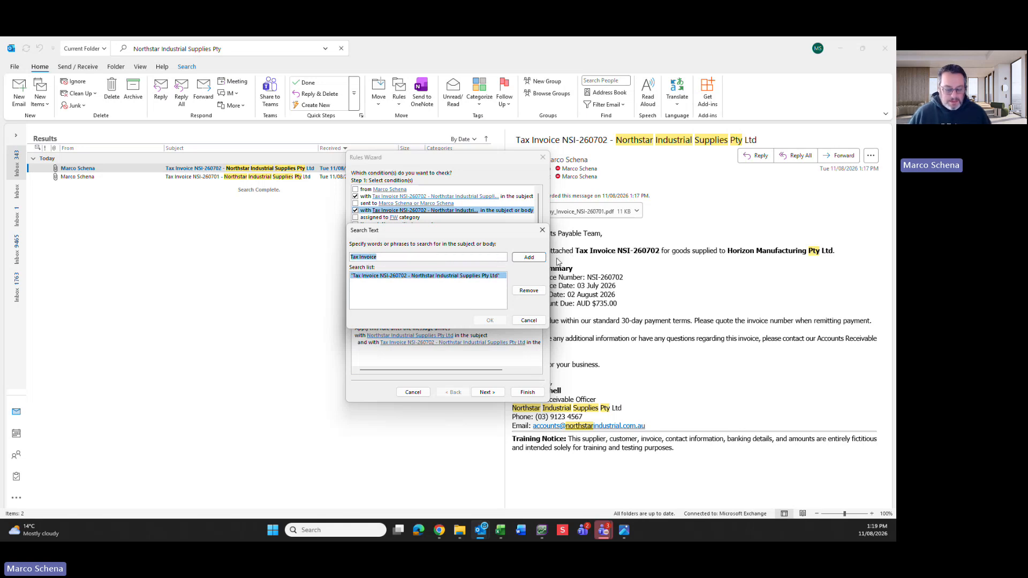
pyautogui.click(529, 257)
pyautogui.click(471, 276)
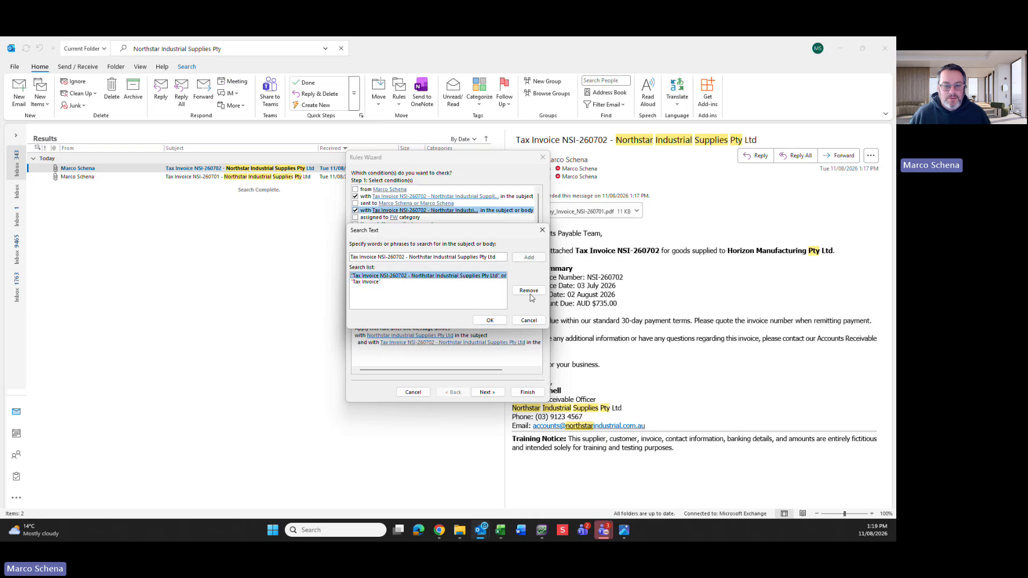
pyautogui.click(529, 292)
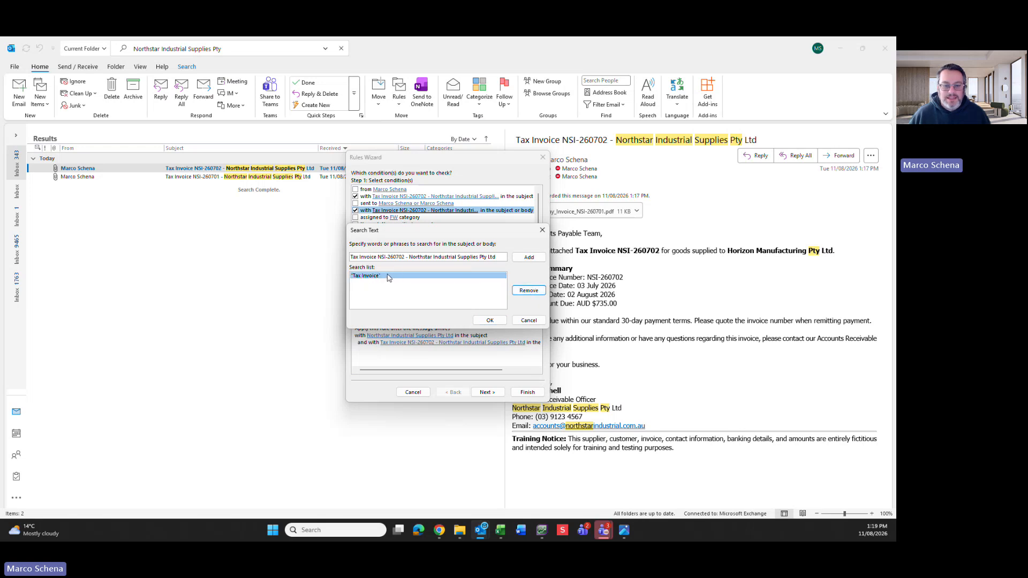
pyautogui.click(492, 321)
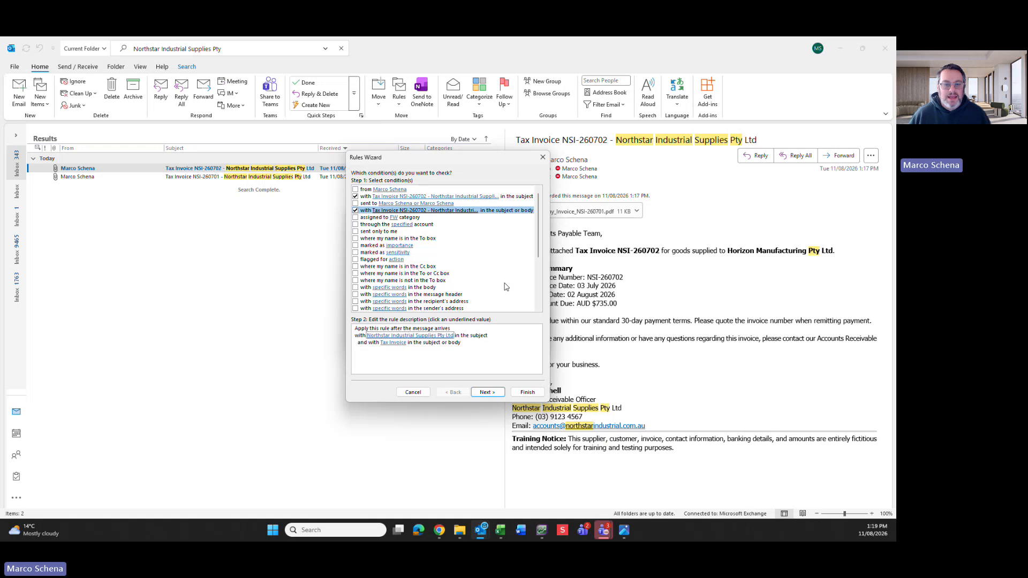
# Step: Tick 'which has an attachment' and advance to the action choices
pyautogui.scroll(-3, 373, 287)
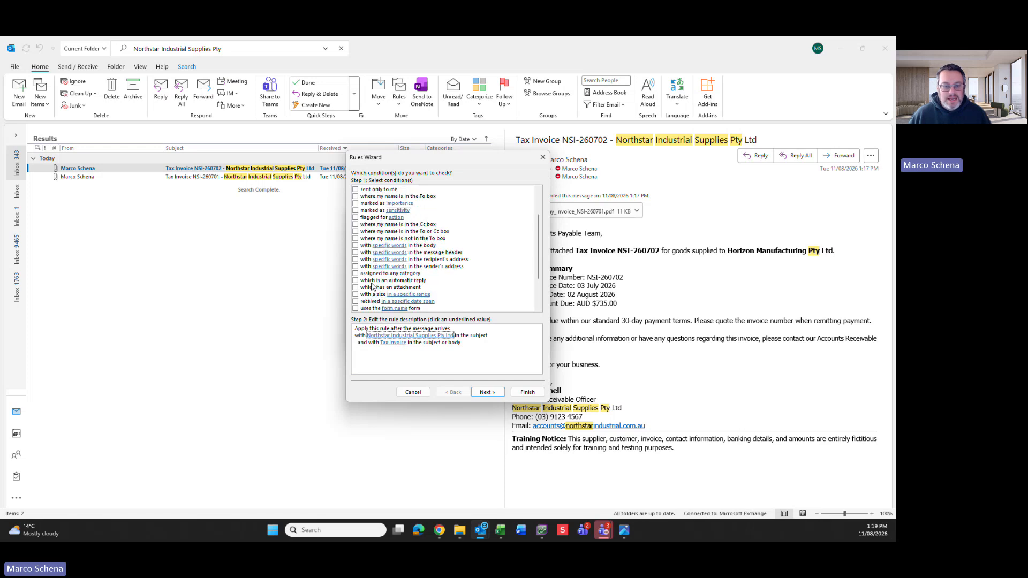
pyautogui.scroll(-1, 371, 290)
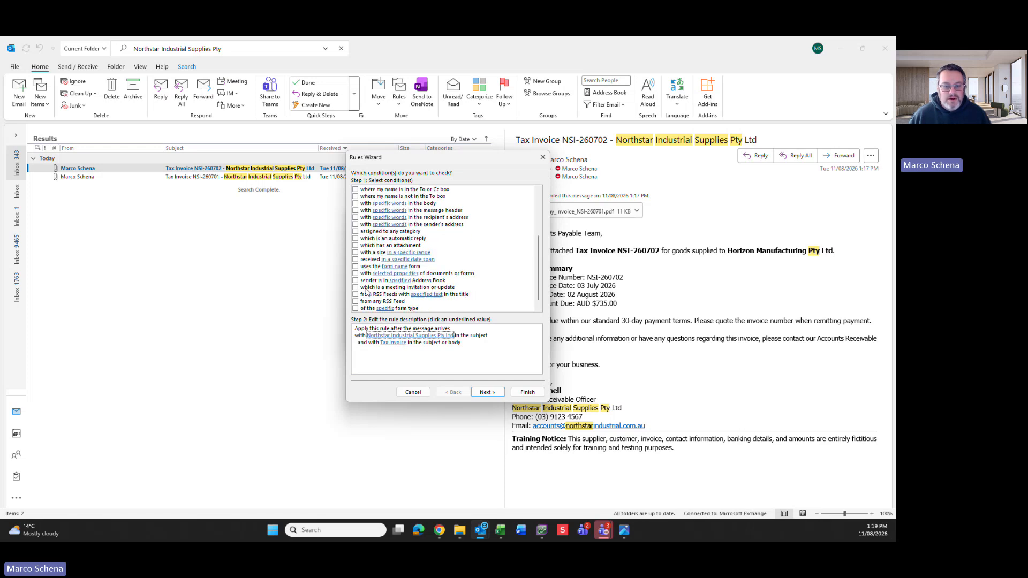
pyautogui.scroll(-1, 366, 292)
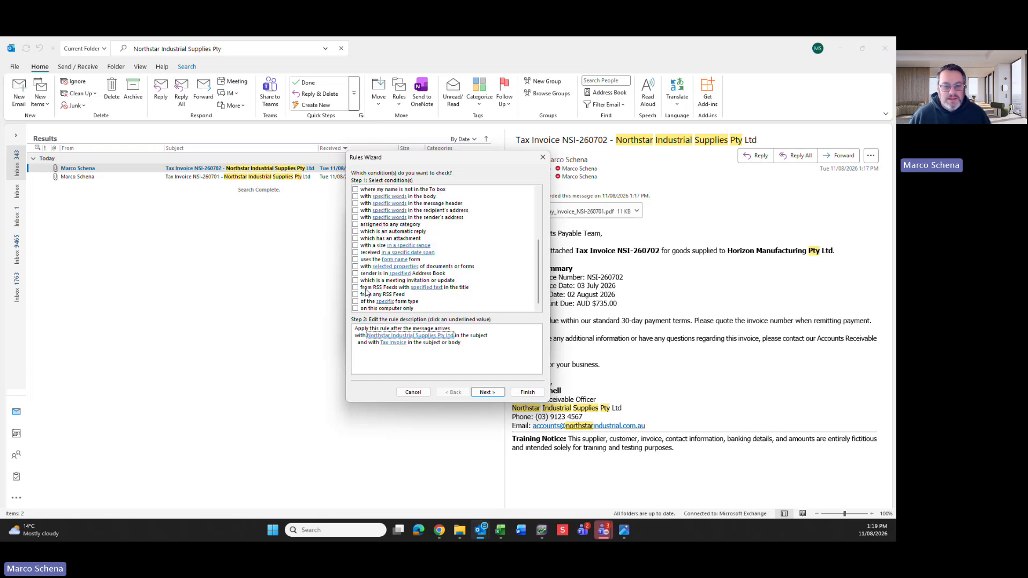
pyautogui.click(355, 238)
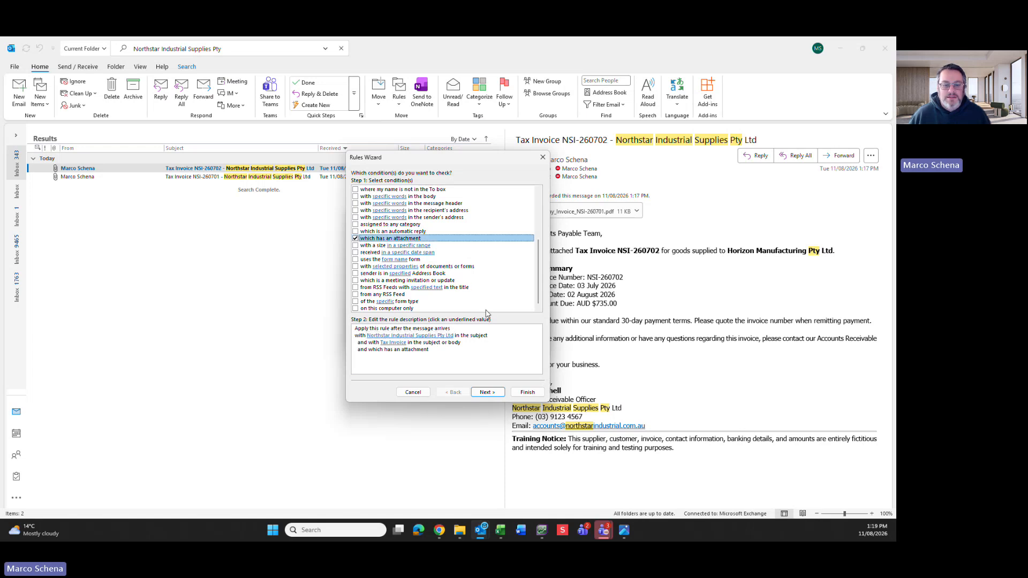
pyautogui.scroll(2, 471, 259)
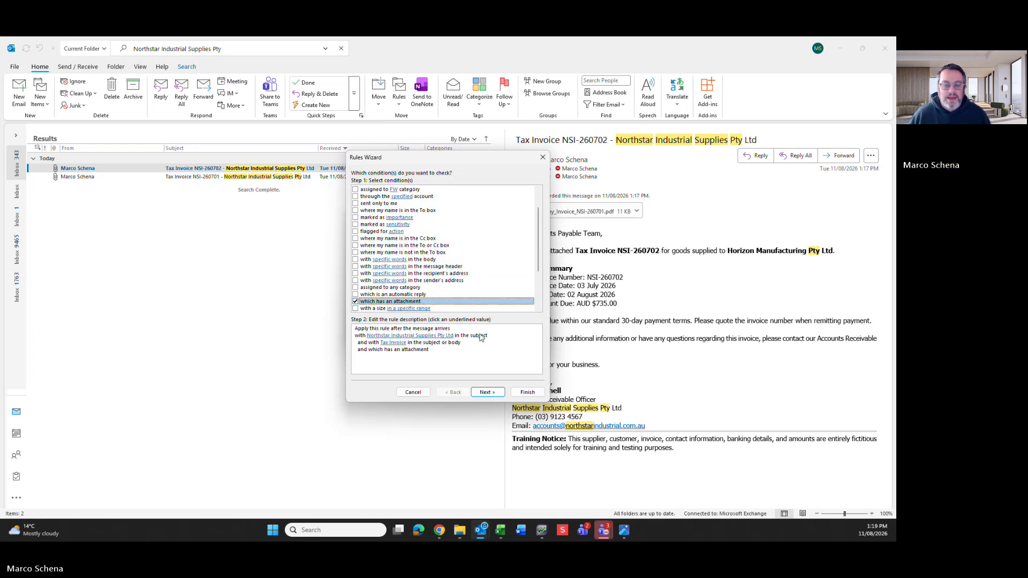
pyautogui.click(487, 392)
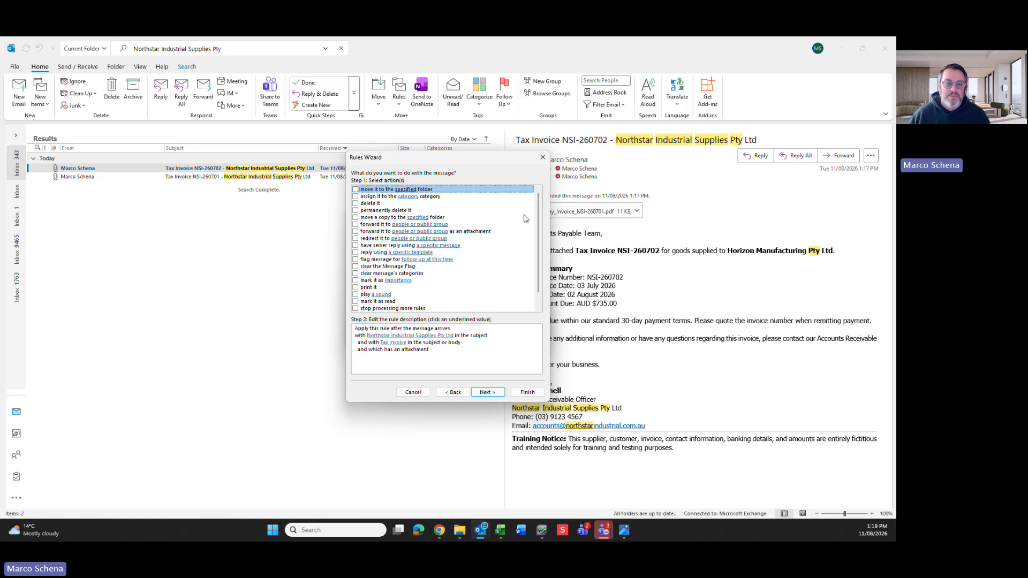
# Step: Add the 'assign it to the category' action and set the category to FW
pyautogui.click(356, 197)
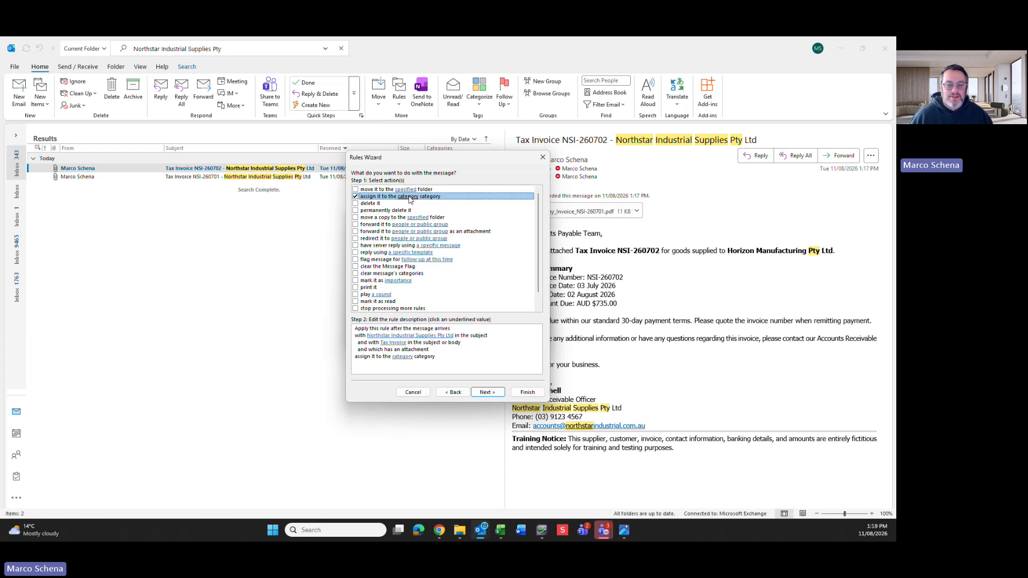
pyautogui.click(402, 357)
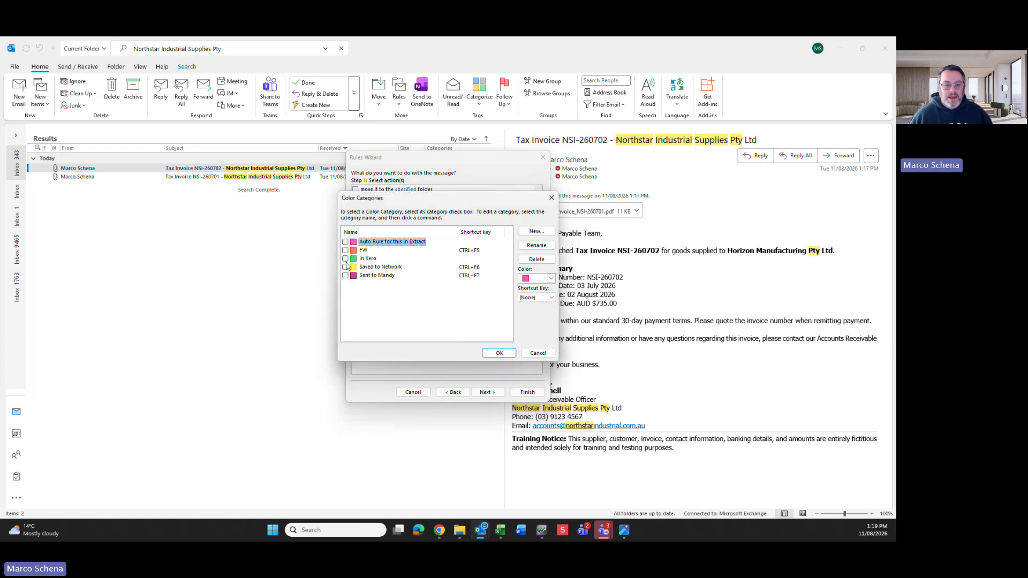
pyautogui.click(345, 251)
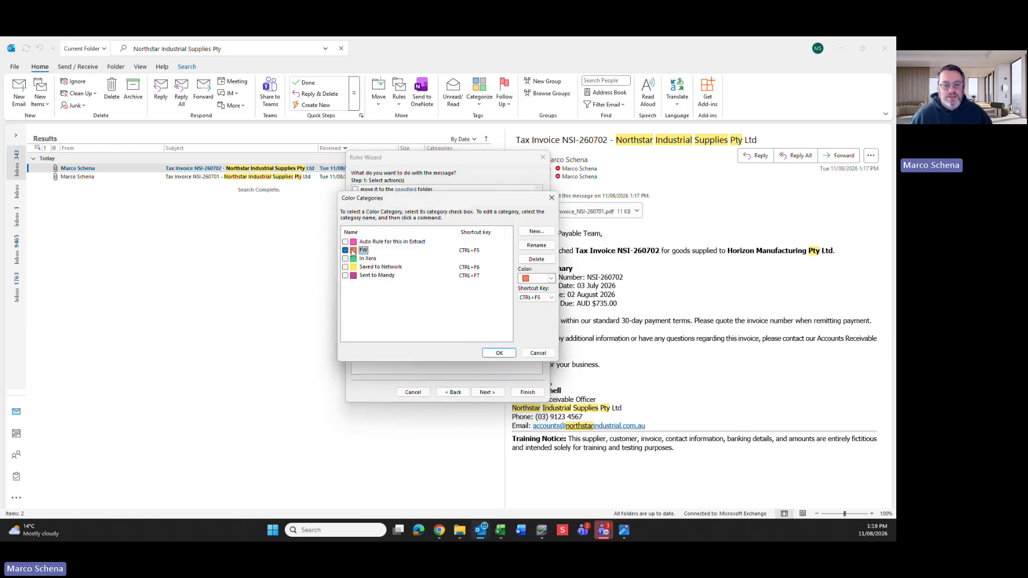
pyautogui.click(500, 354)
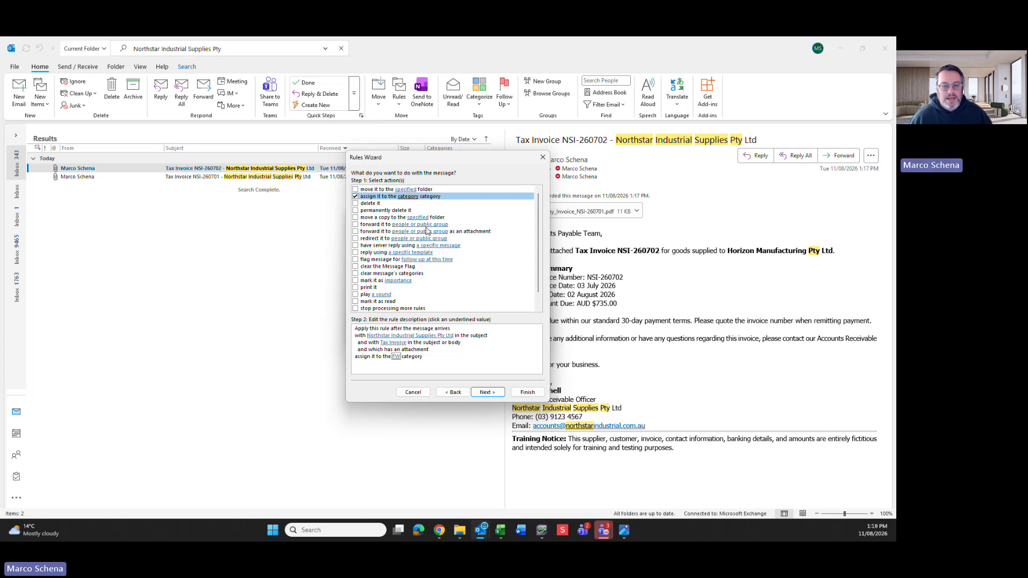
# Step: Add a 'forward it to people or public group' action and enter the Hubdoc forwarding address as recipient
pyautogui.click(356, 225)
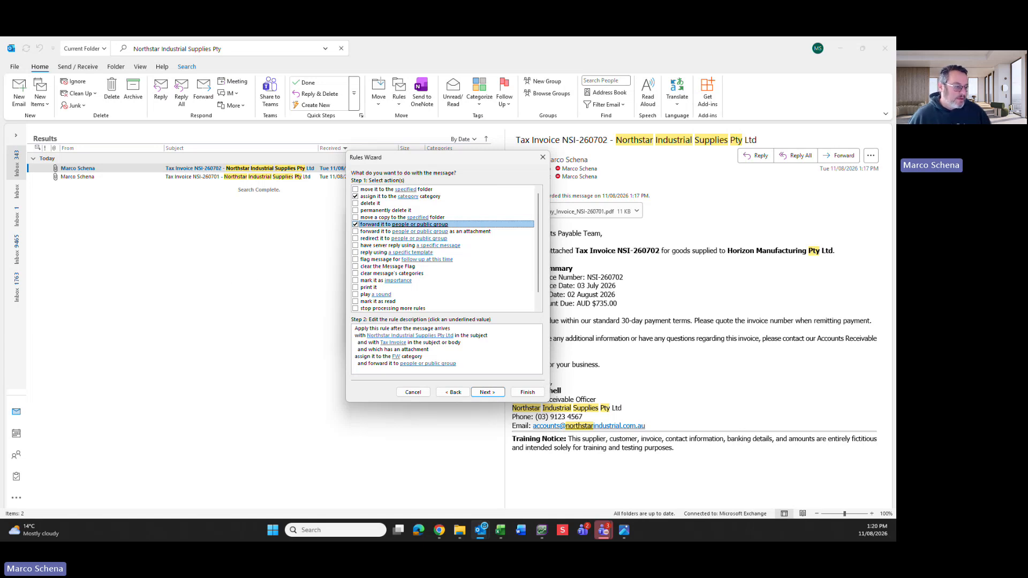
pyautogui.click(437, 364)
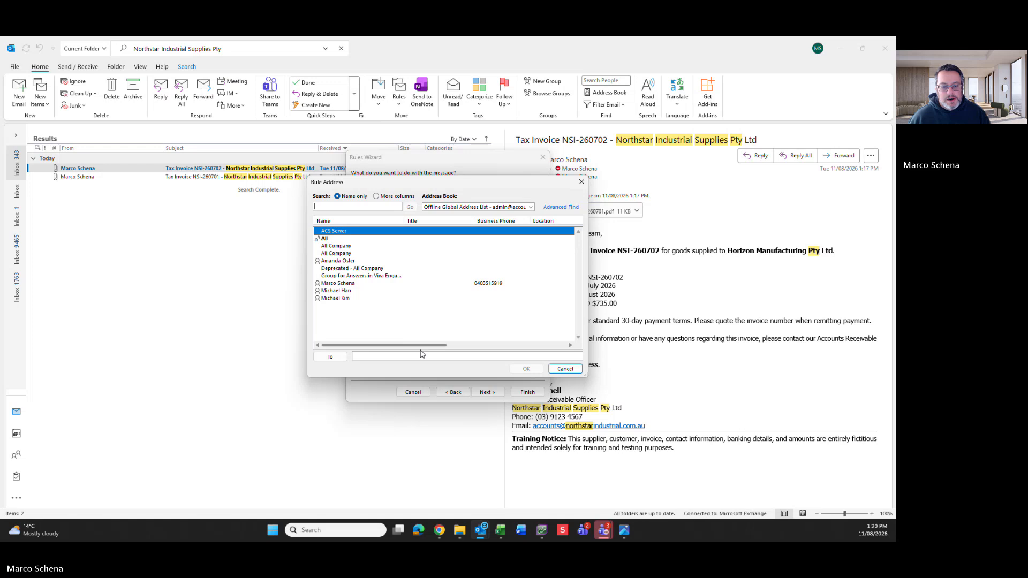
pyautogui.click(421, 354)
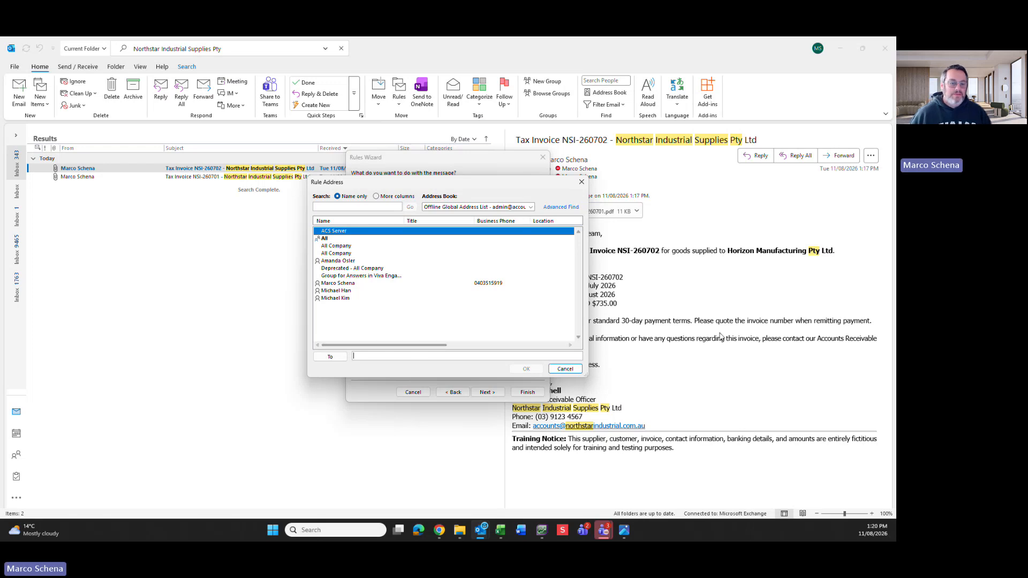
pyautogui.write('Tax Invoice')
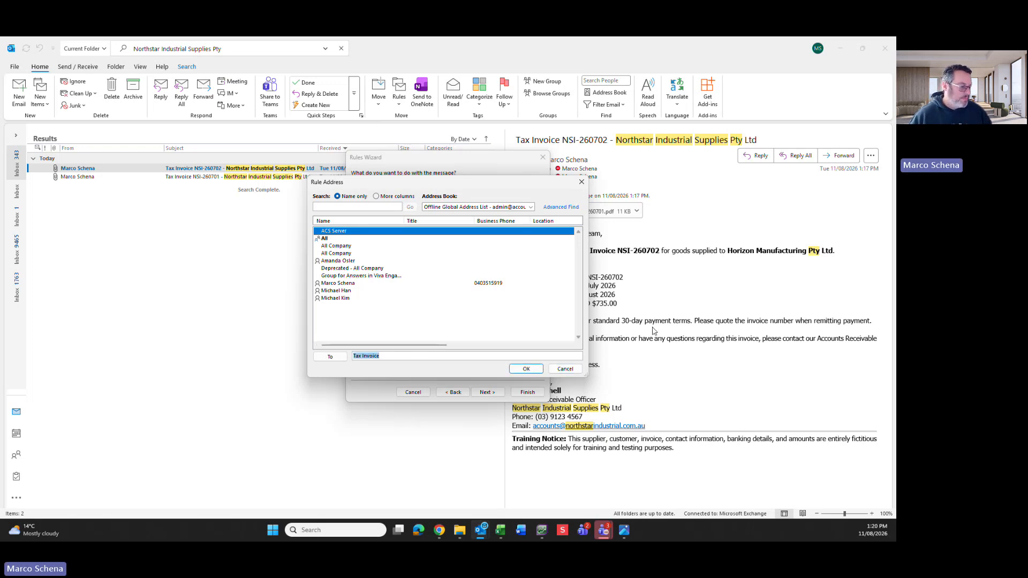
pyautogui.press('BackSpace')
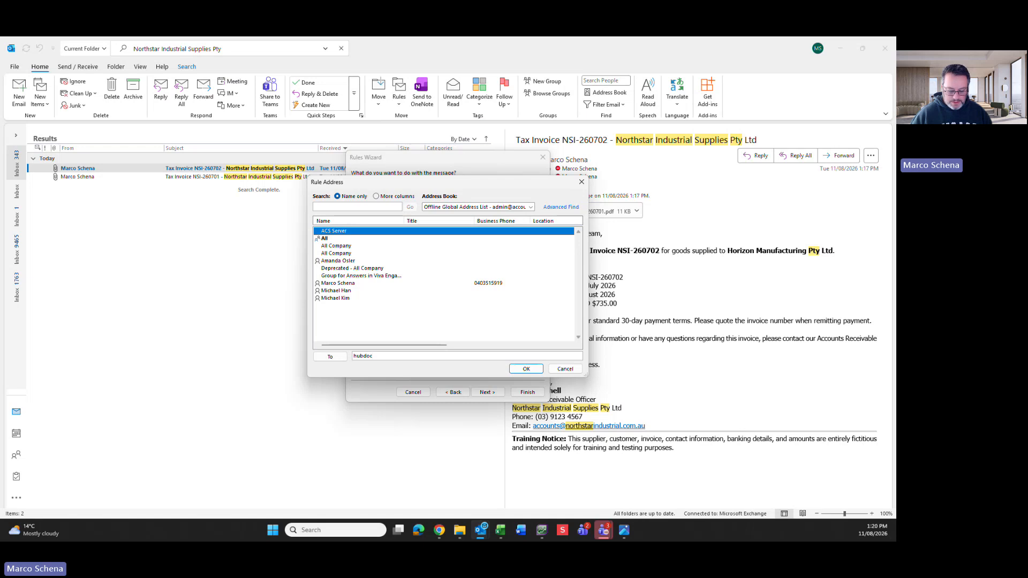
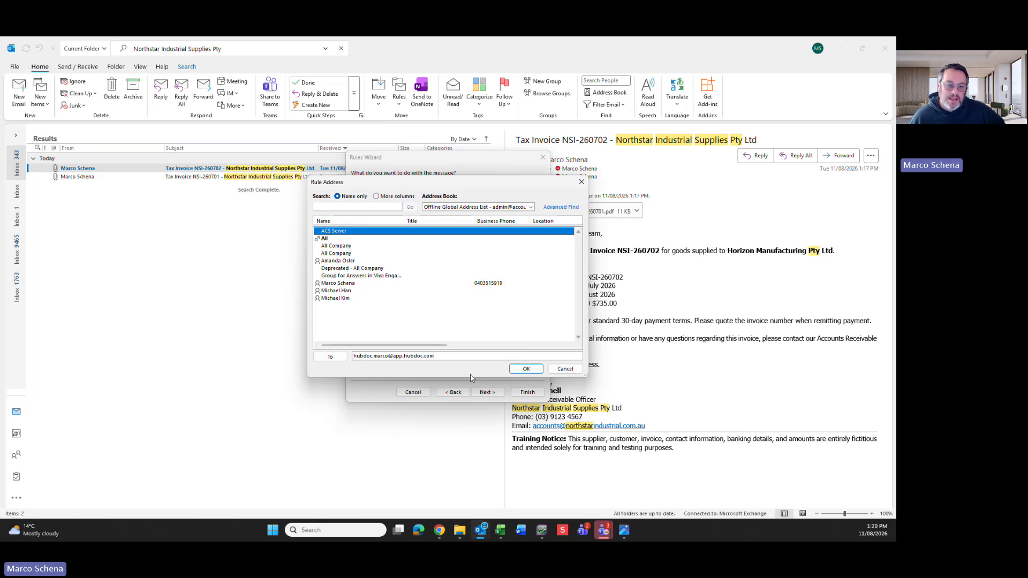
pyautogui.click(527, 369)
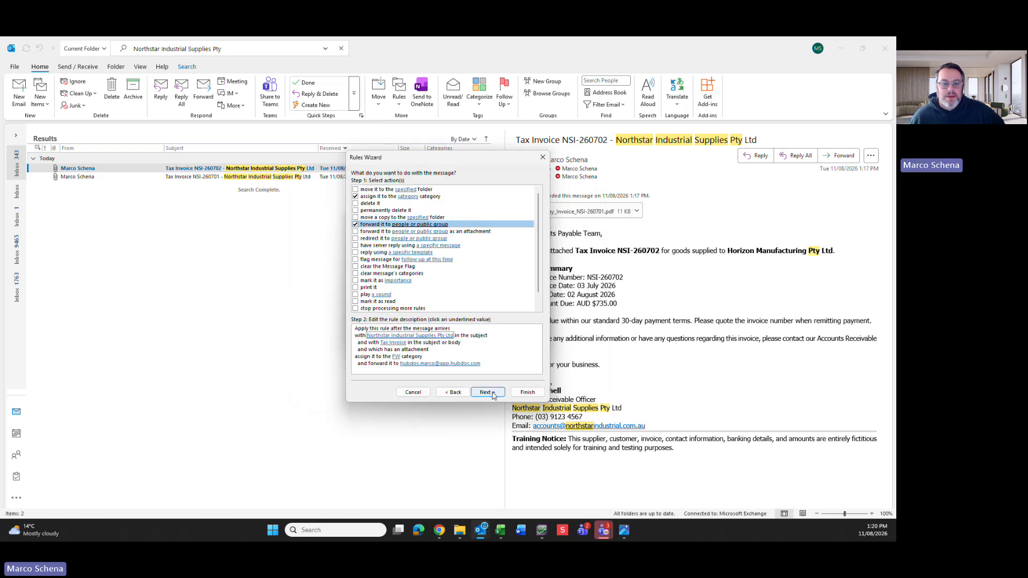
# Step: Skip exceptions and extend the rule name to 'Northstar Industrial Supplies Pty Ltd Invoice to Hubdoc'
pyautogui.click(486, 392)
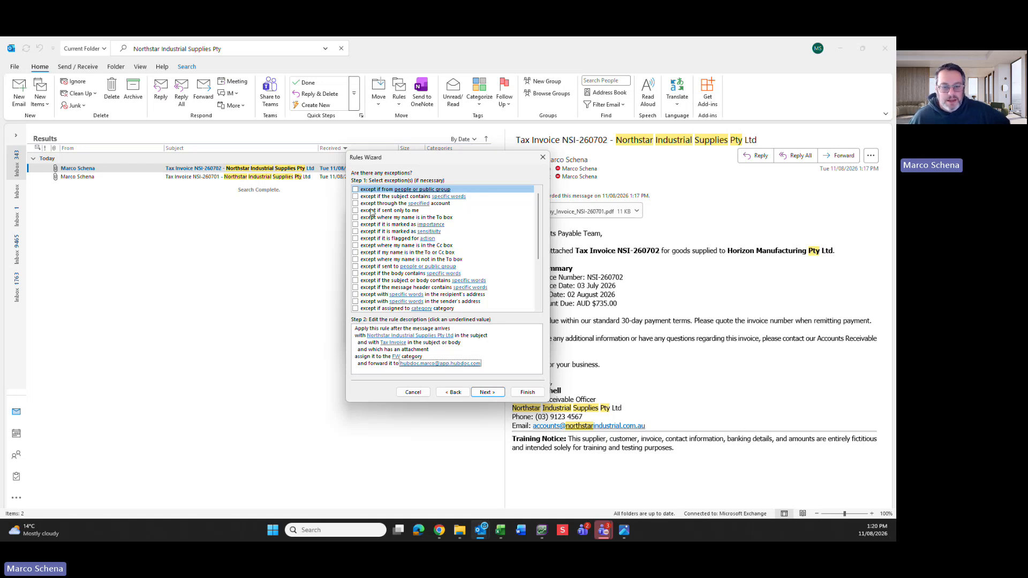
pyautogui.scroll(-3, 374, 284)
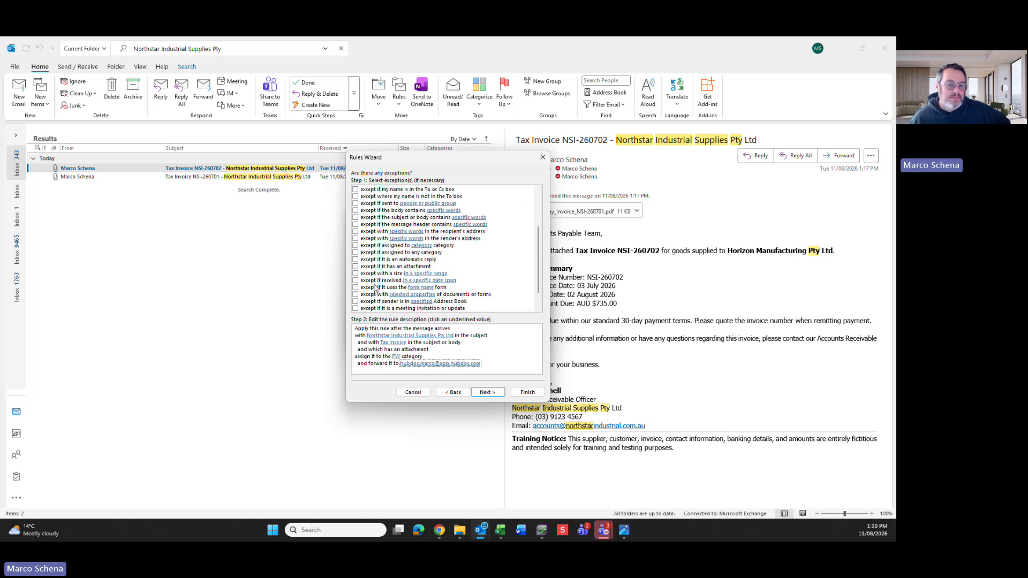
pyautogui.scroll(3, 375, 288)
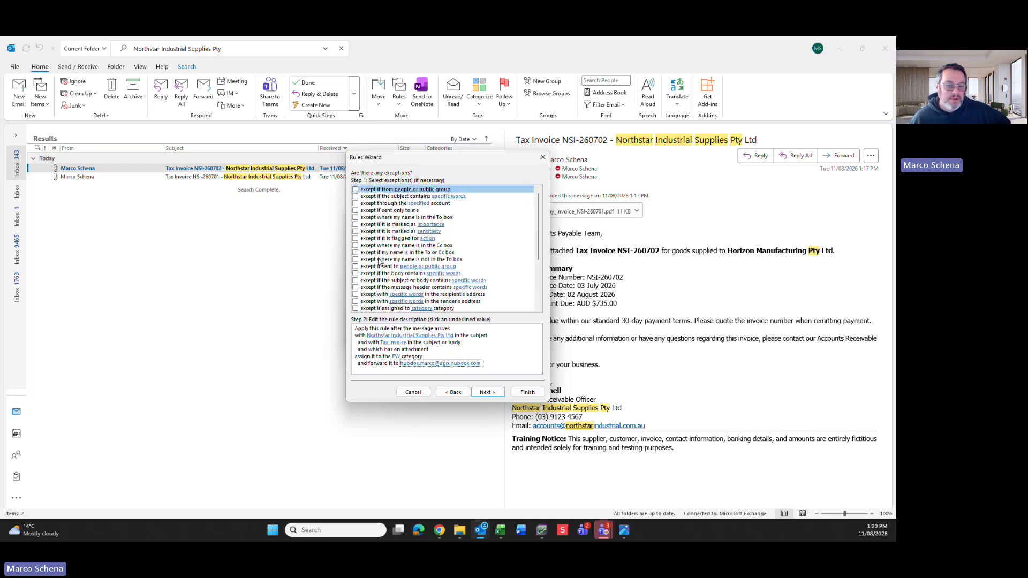
pyautogui.click(487, 392)
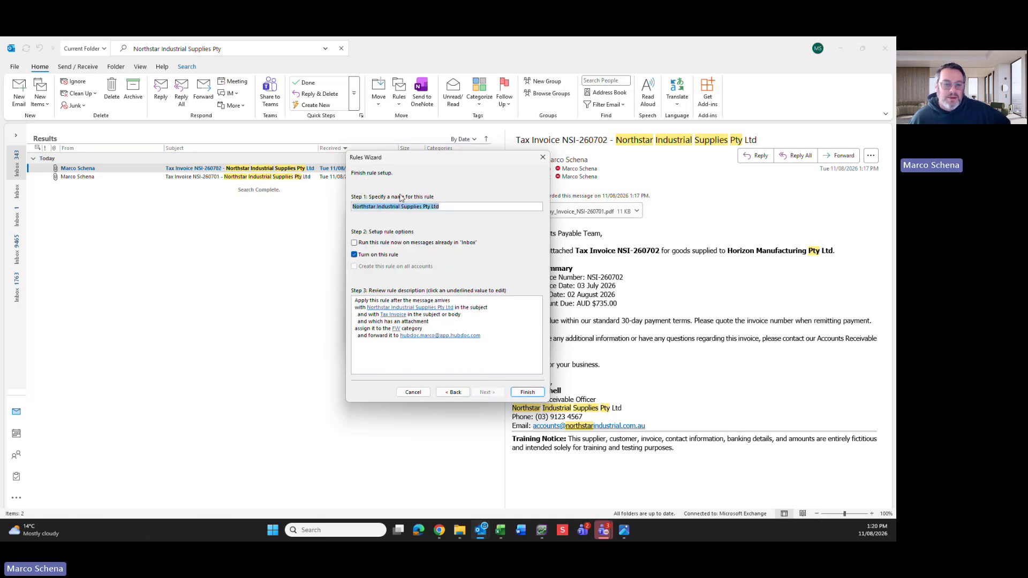
pyautogui.click(449, 206)
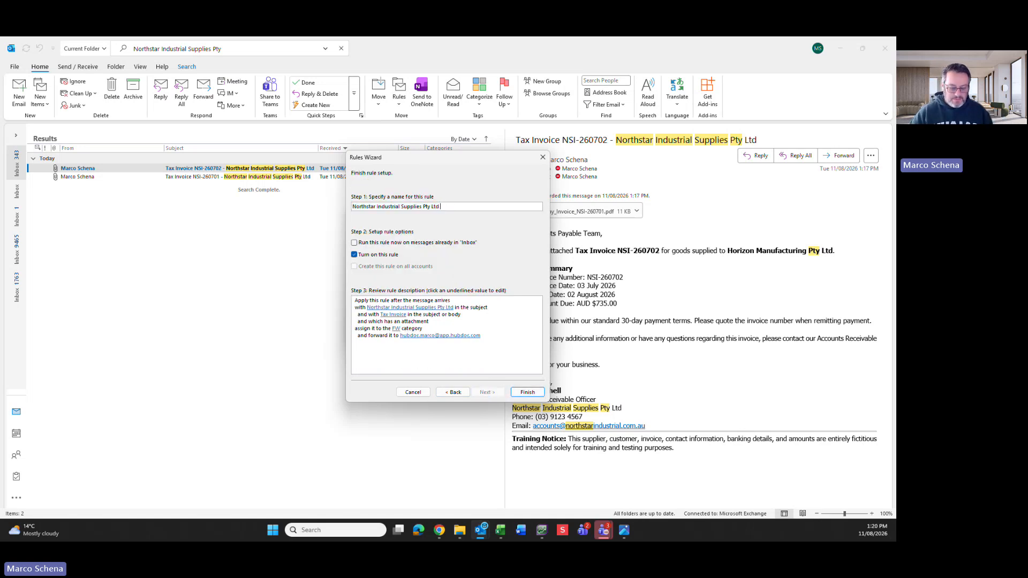
pyautogui.write('Invoice to Hubd')
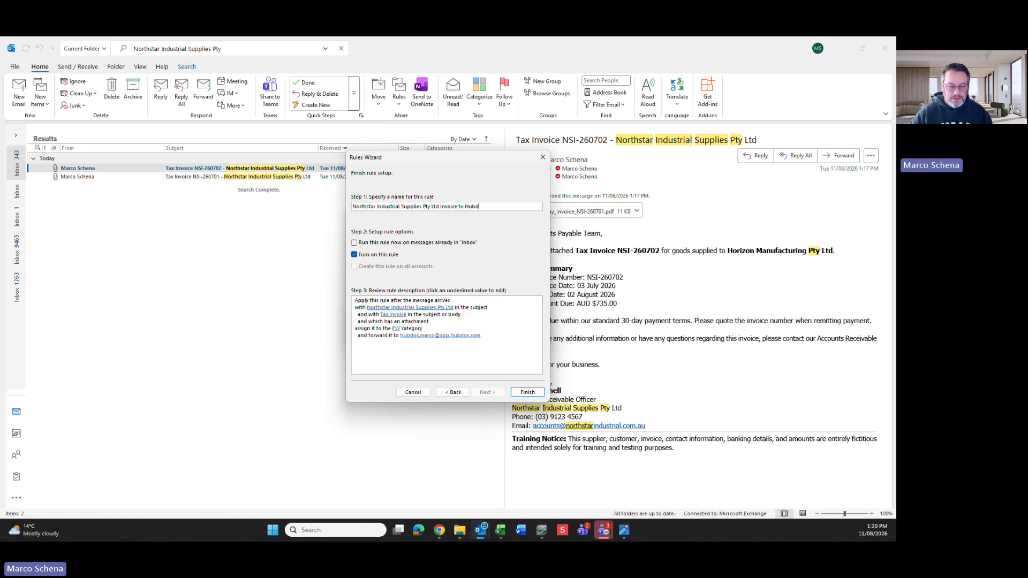
pyautogui.write('oc')
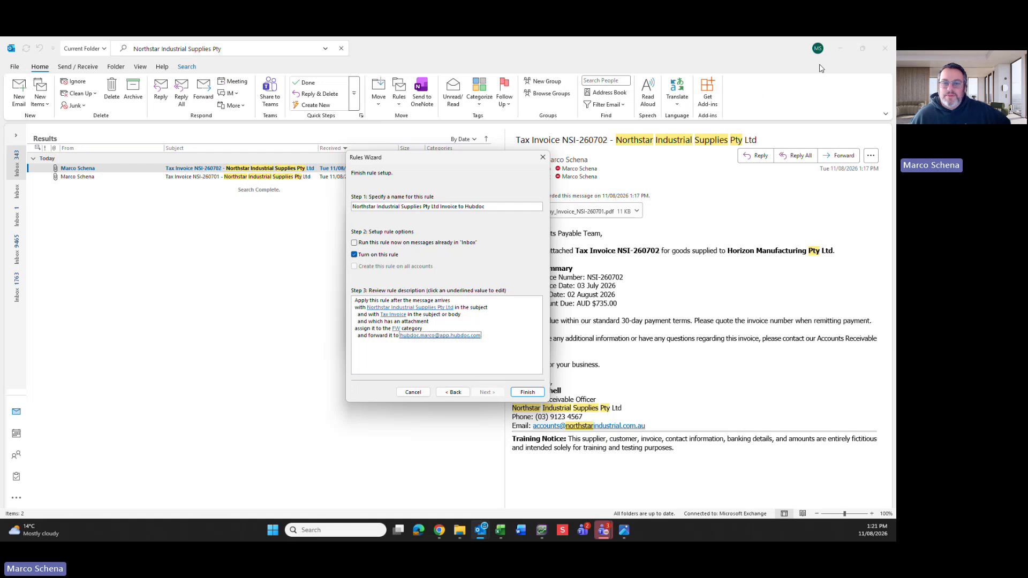
# Step: Close the Rules Wizard and Create Rule dialogs, then minimize desktop Outlook
pyautogui.click(543, 157)
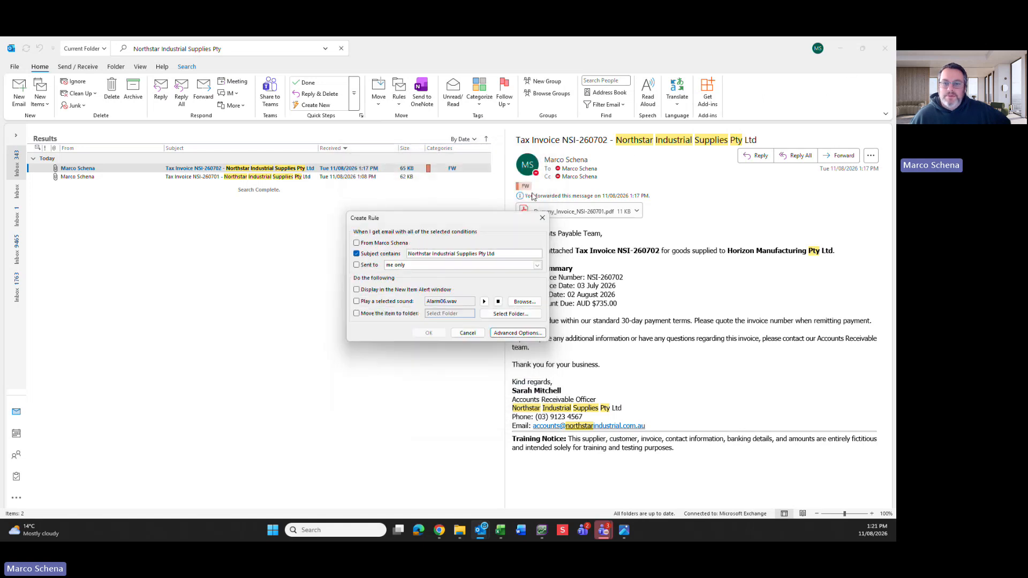
pyautogui.click(543, 218)
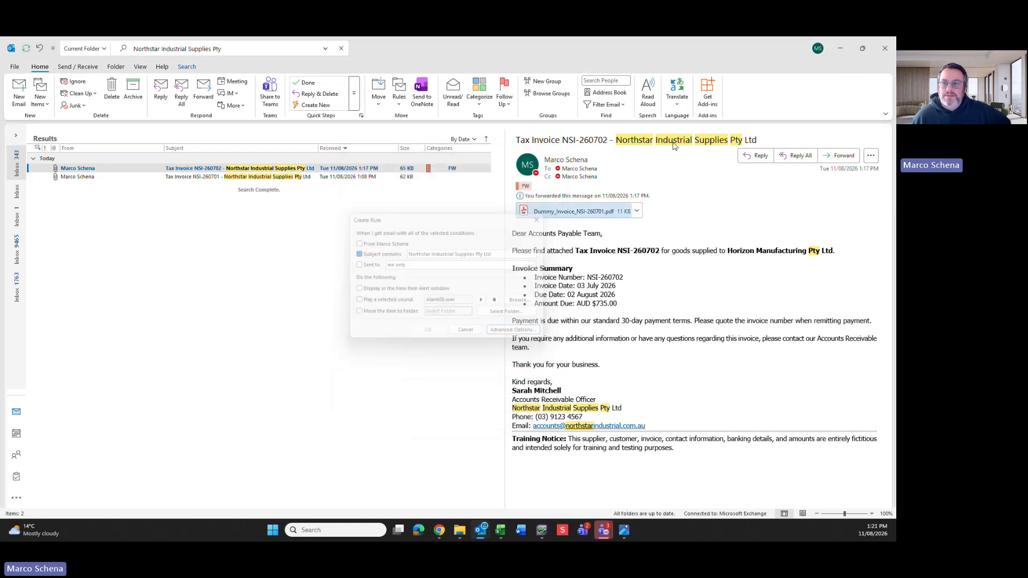
pyautogui.click(846, 48)
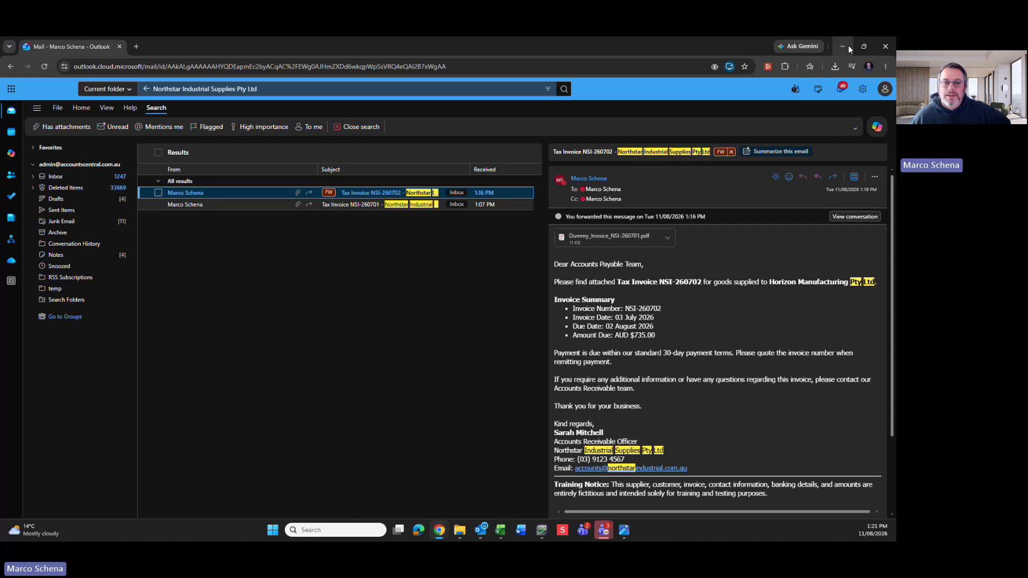